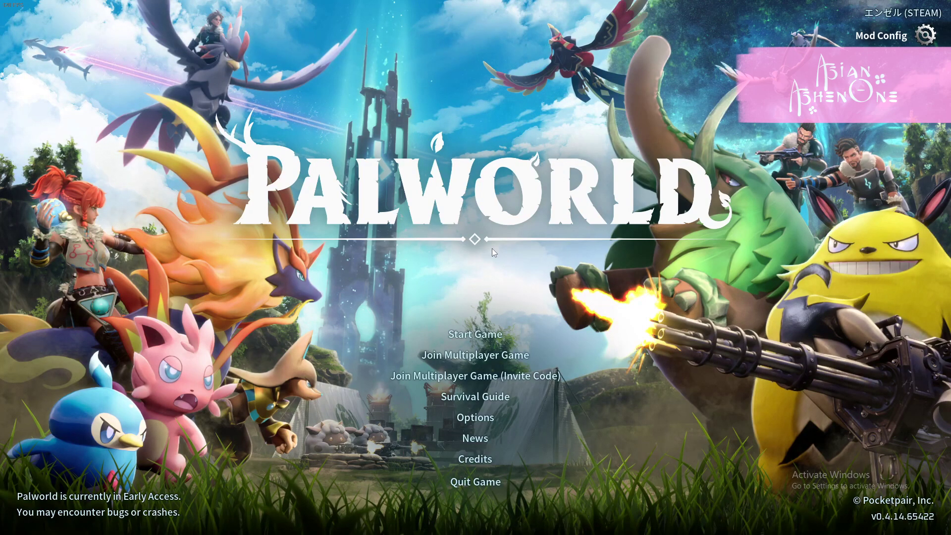
Step: Open the Building Island world's save folder from Palworld's World Select screen
left_click(488, 341)
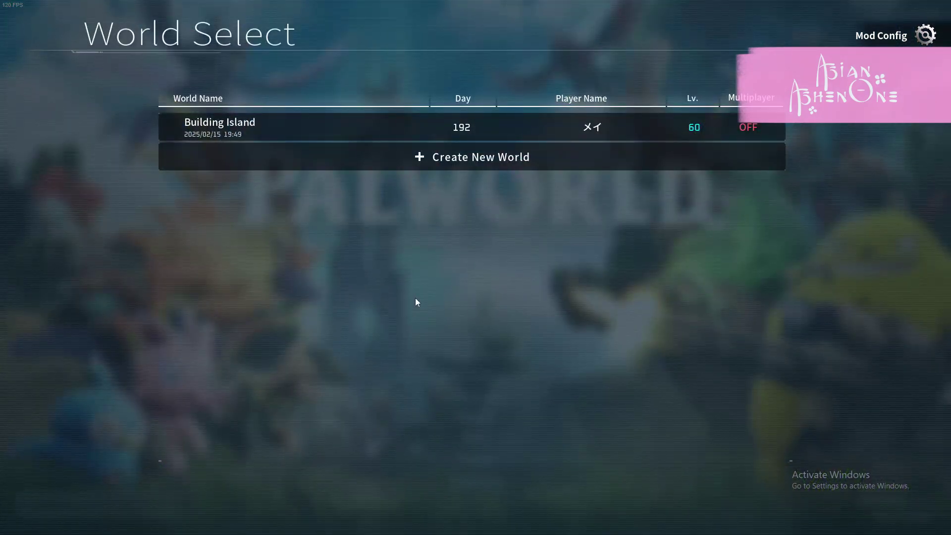
left_click(355, 136)
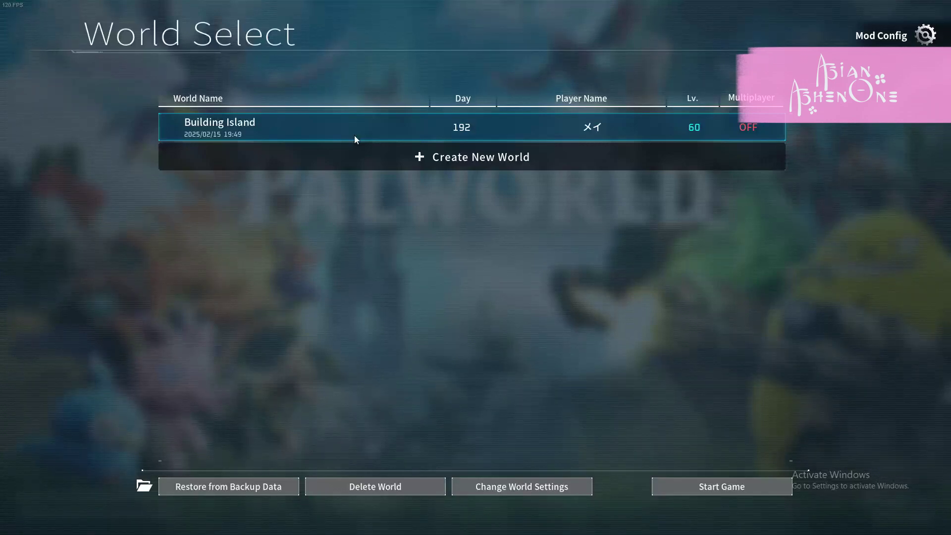
left_click(143, 486)
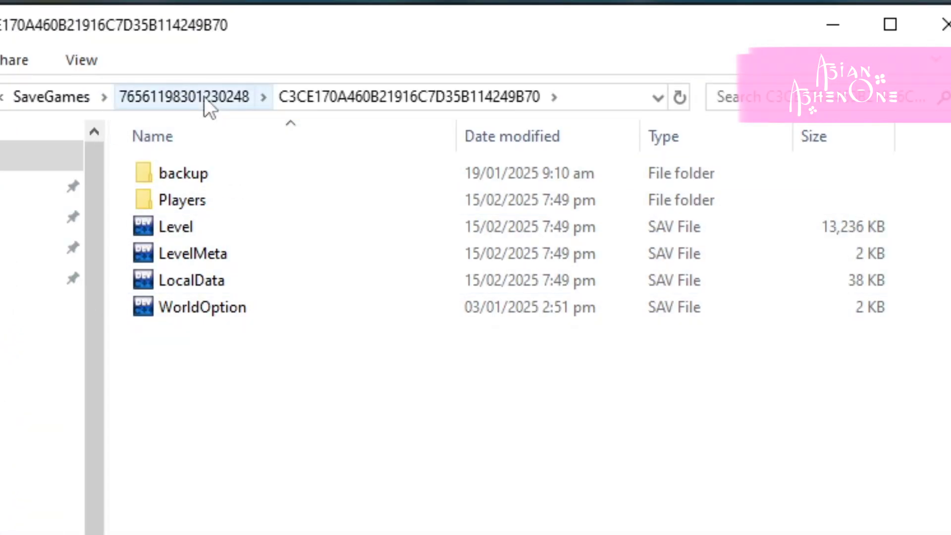
Step: Copy the Building Island world save folder and paste the copy into SaveGames
left_click(205, 97)
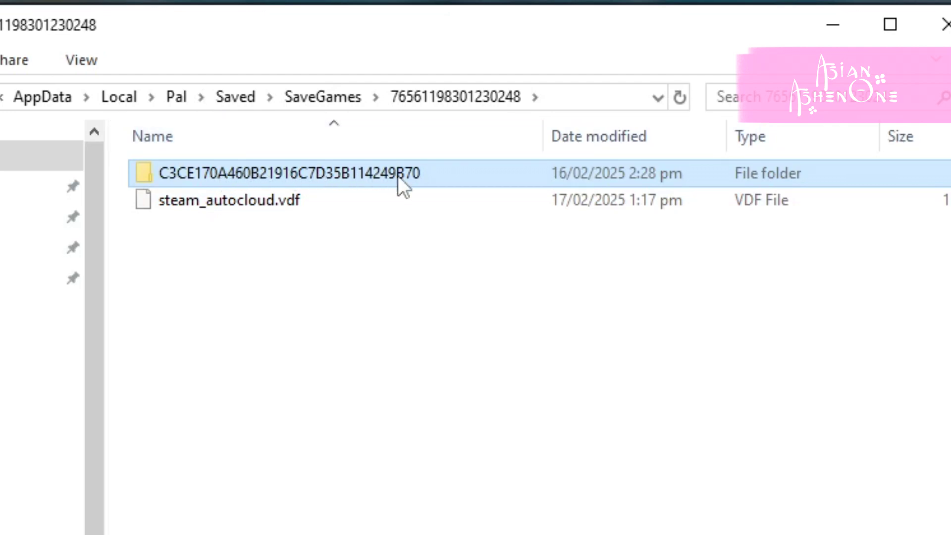
mouse_move(397, 176)
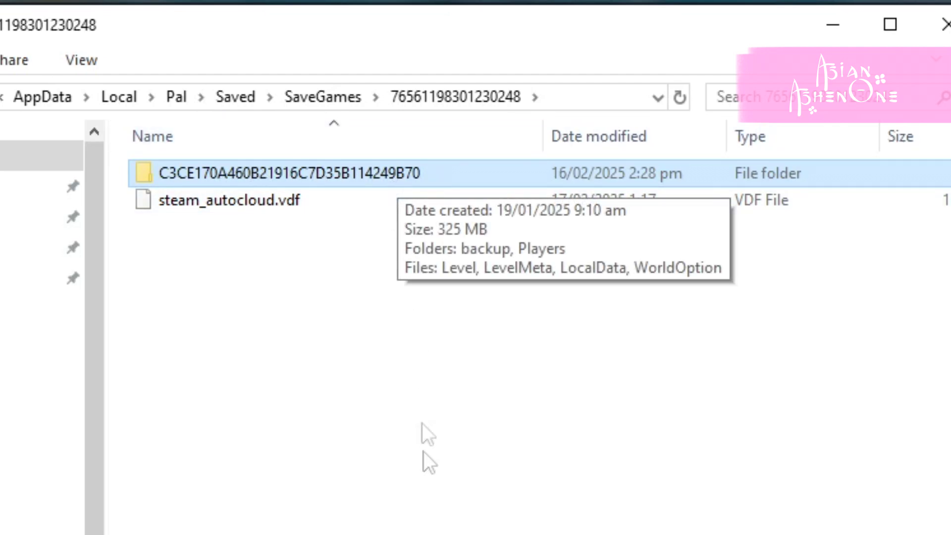
right_click(355, 173)
key("Escape")
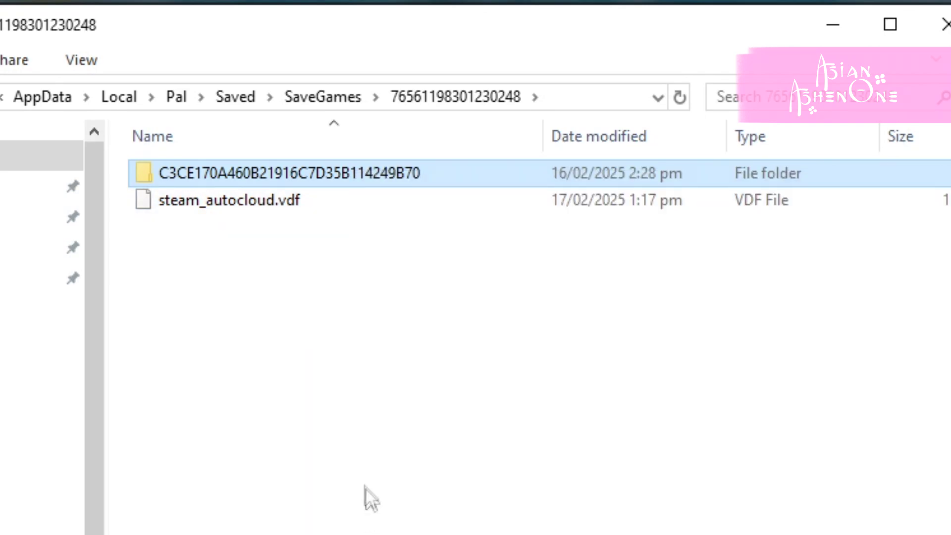
left_click(376, 260)
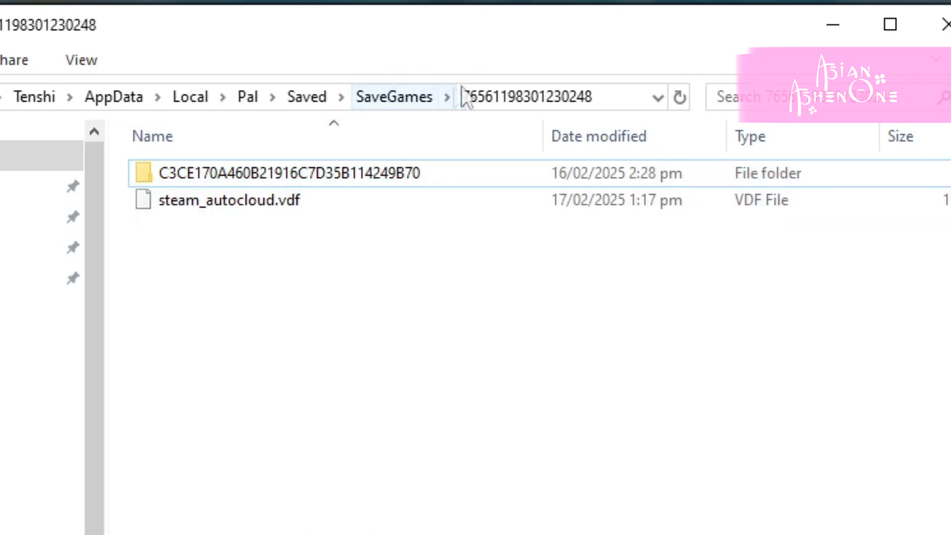
left_click(394, 96)
left_click(223, 327)
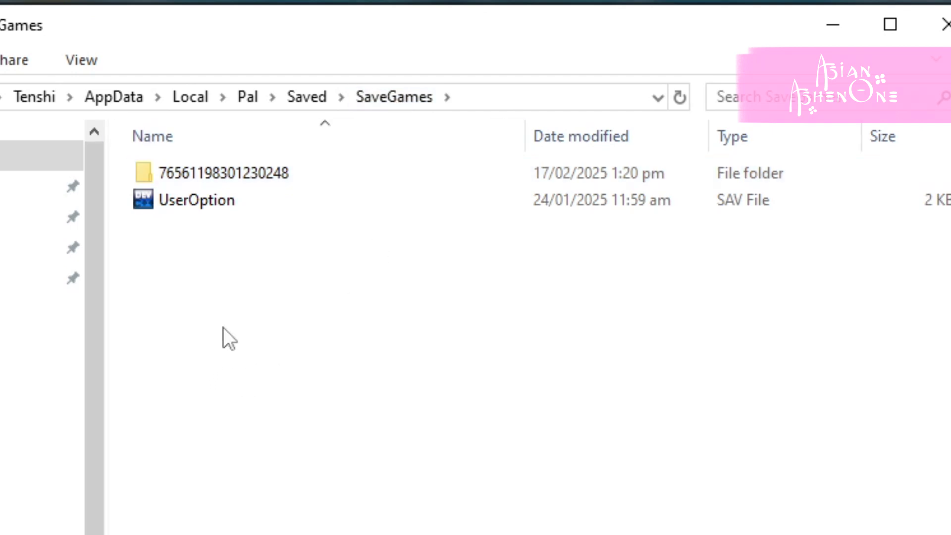
key("ctrl+v")
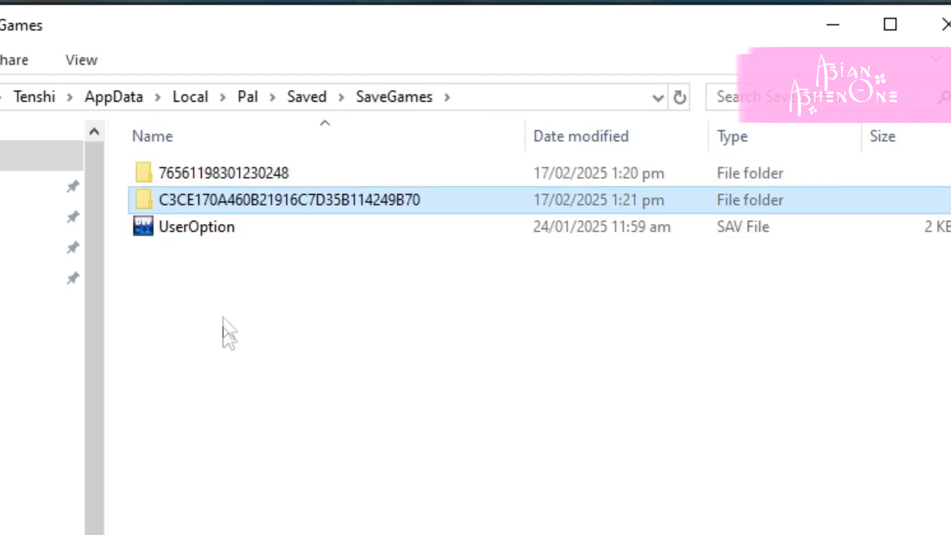
Step: Open the Steam account folder and check Palworld's world list for the duplicated save
mouse_move(396, 209)
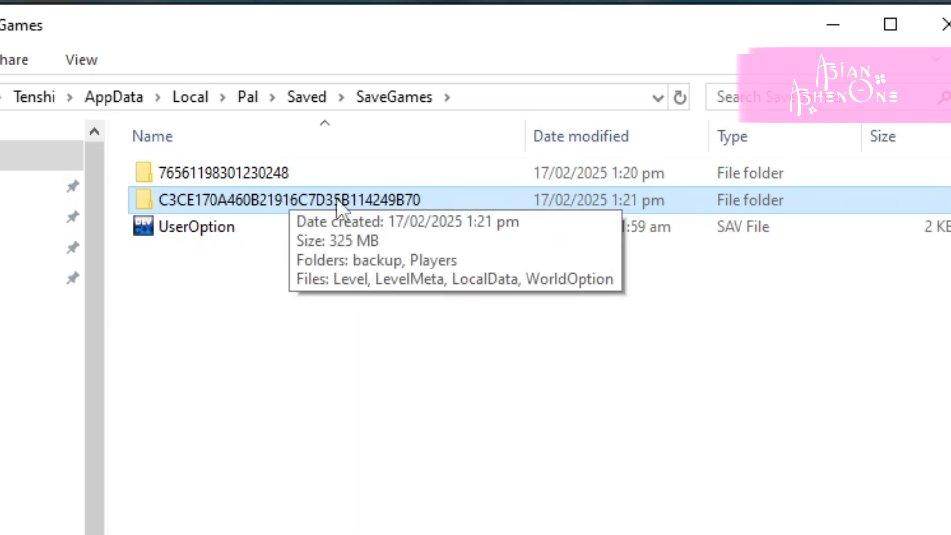
double_click(284, 174)
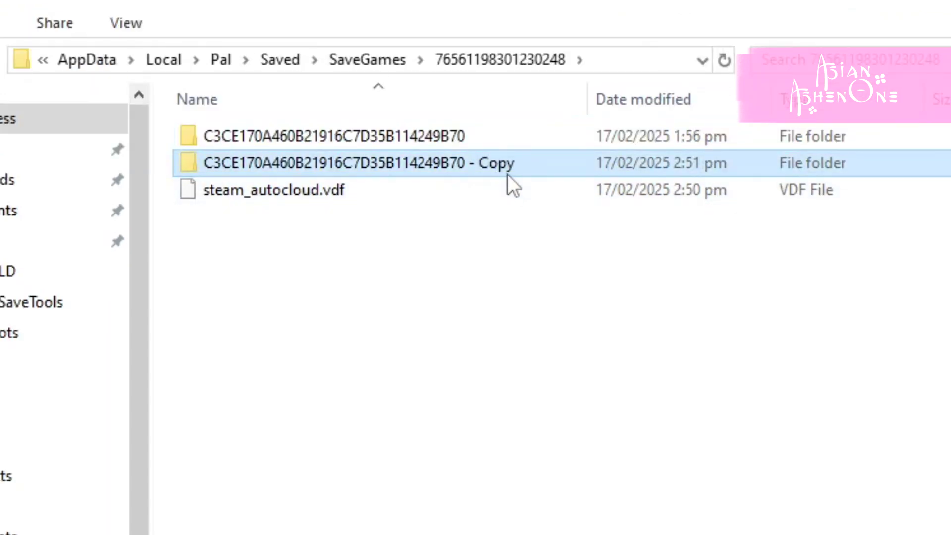
left_click(384, 294)
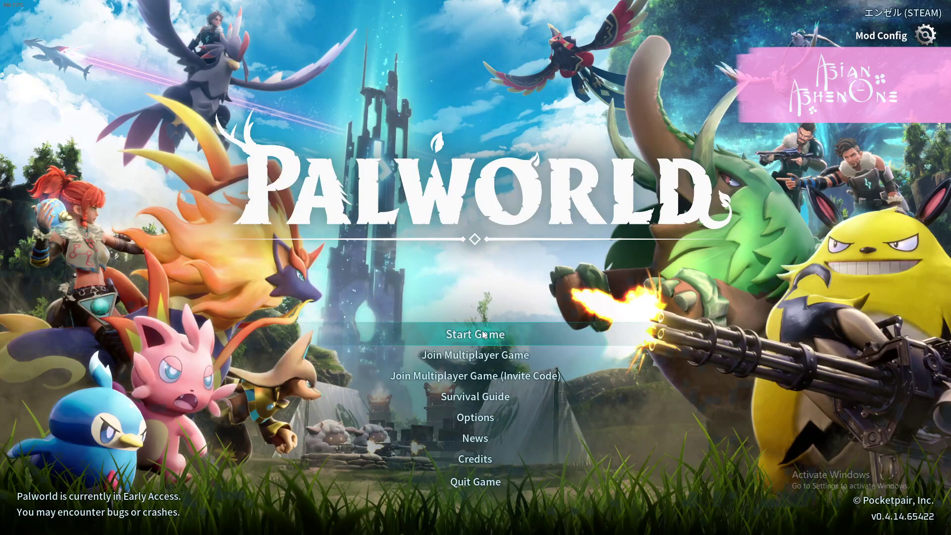
left_click(483, 335)
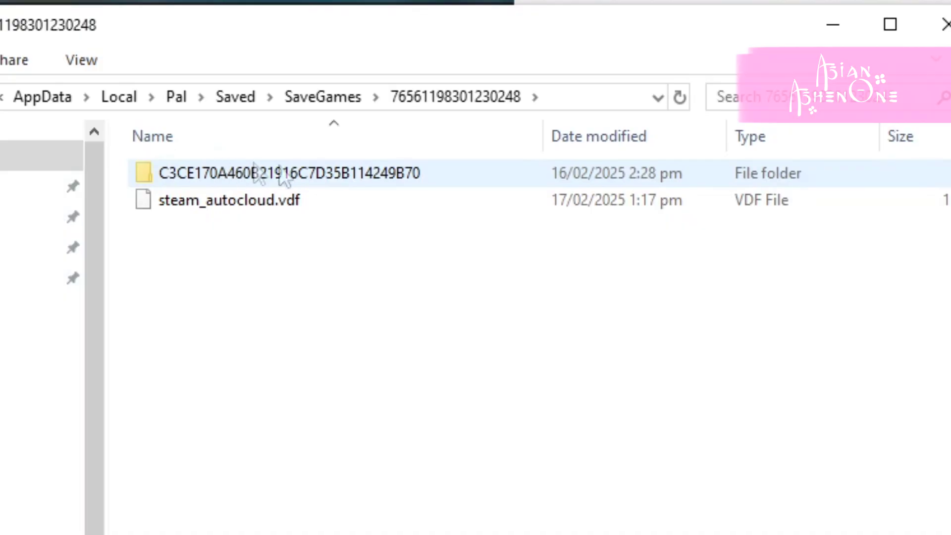
Step: Delete the account folder's world save and paste in the backup copy from SaveGames
left_click(334, 175)
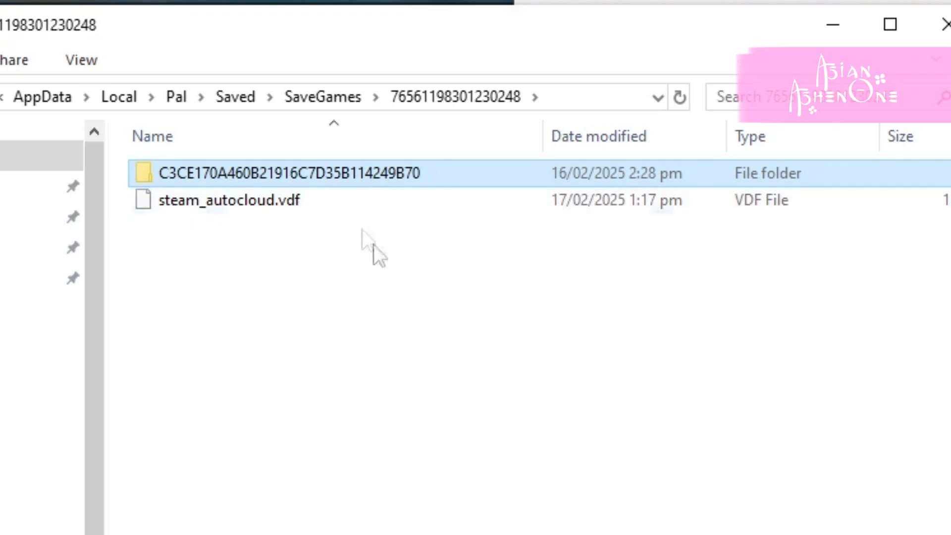
key("Delete")
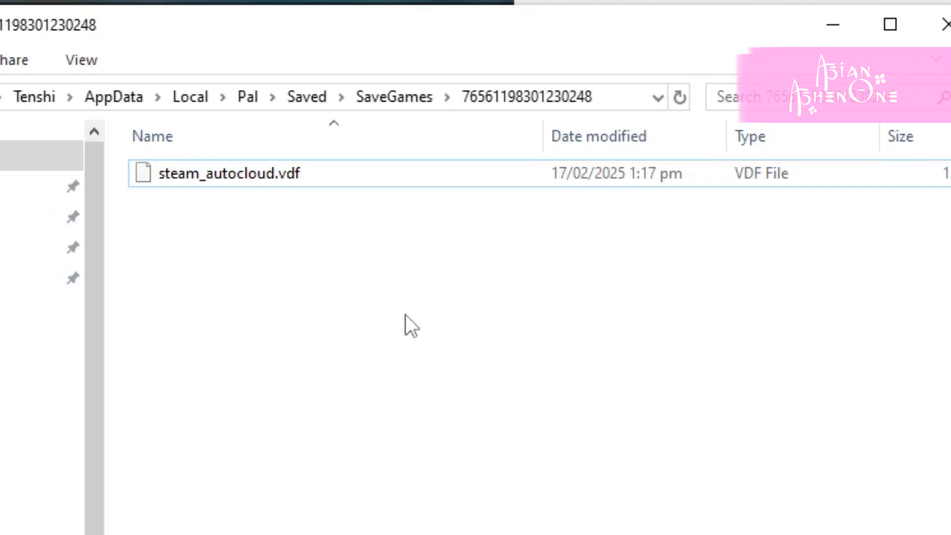
left_click(392, 97)
left_click(287, 206)
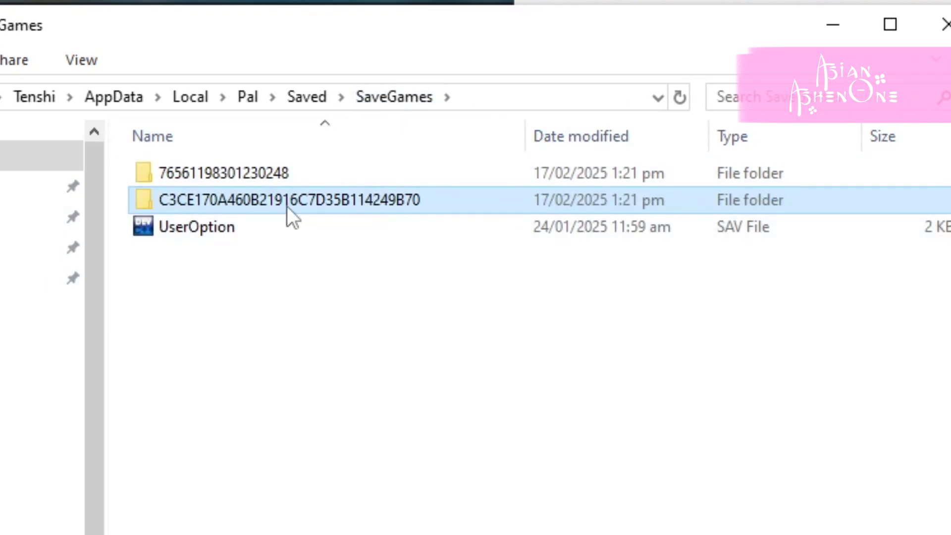
double_click(245, 182)
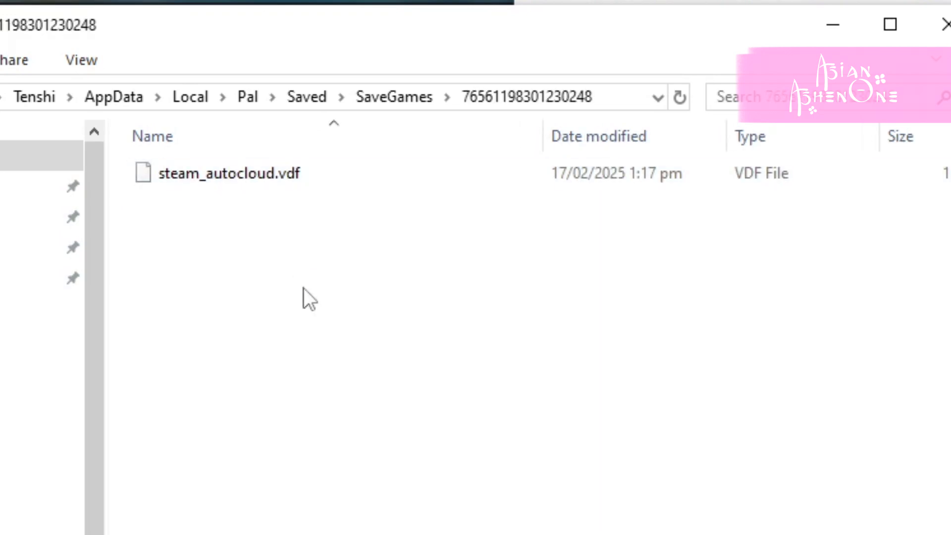
key("ctrl+v")
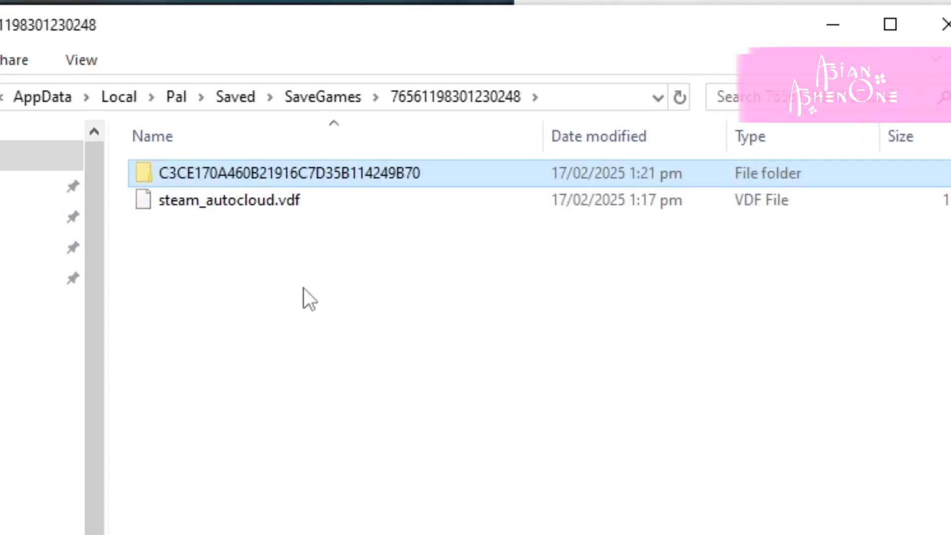
left_click(303, 290)
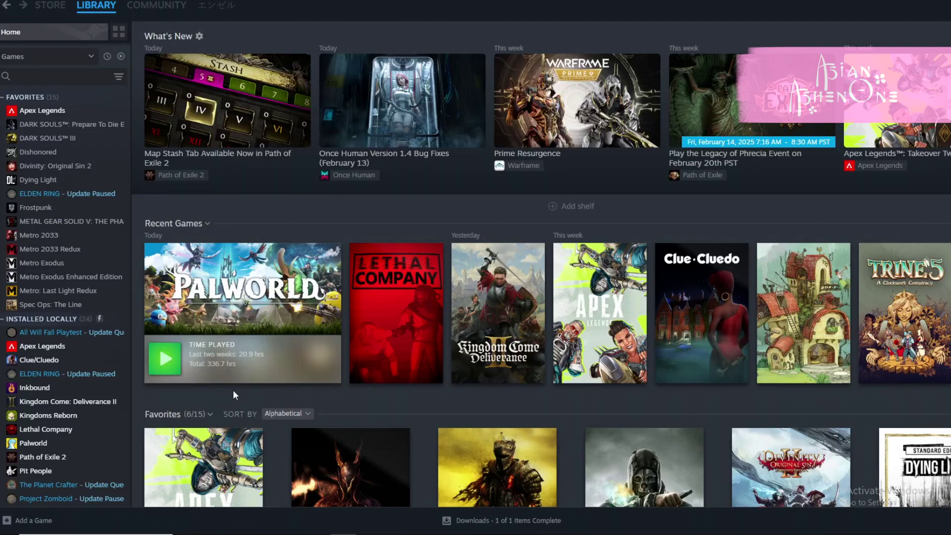
Step: Turn off Steam Cloud saves in Palworld's Steam properties
right_click(35, 443)
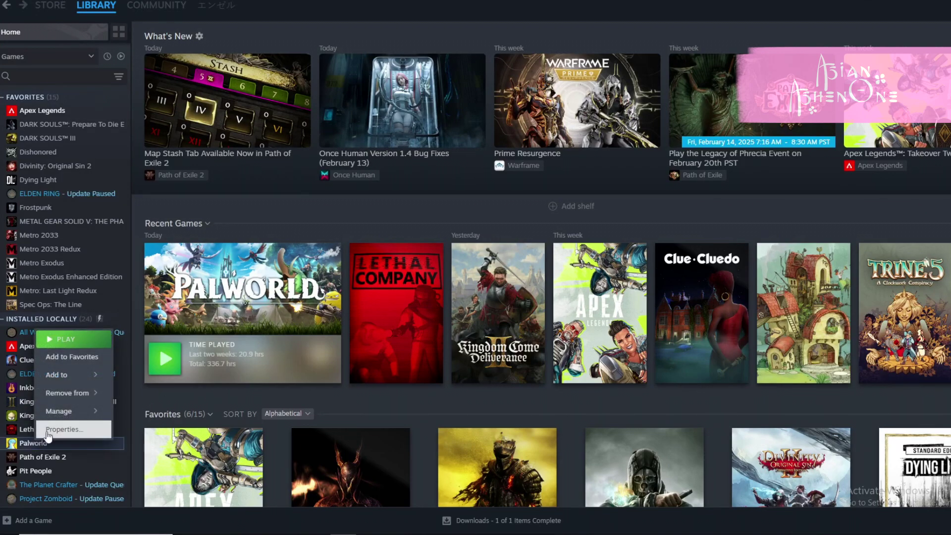
left_click(63, 429)
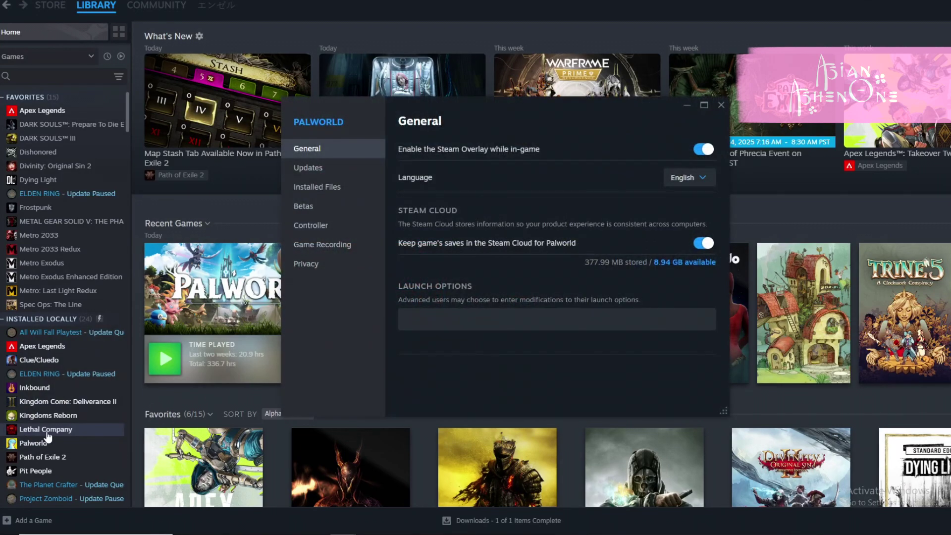
left_click(706, 246)
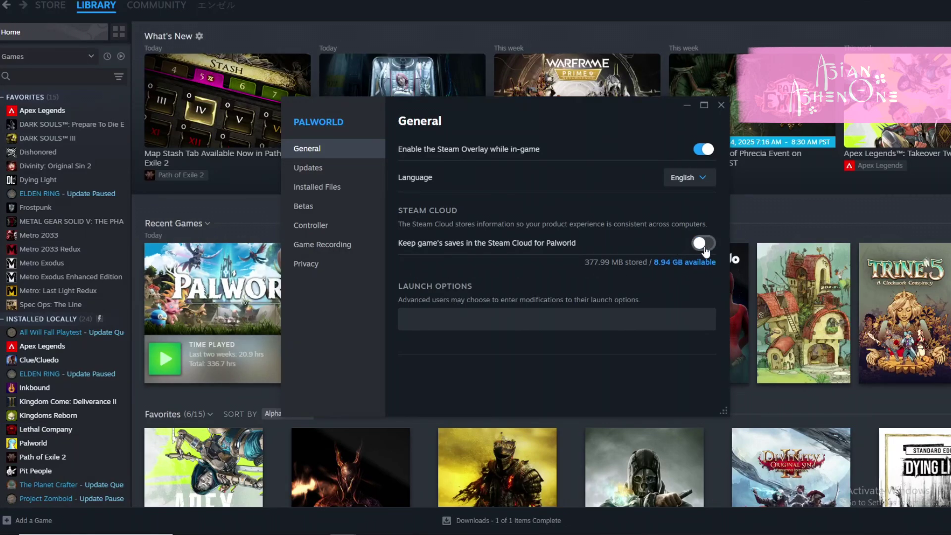
left_click(721, 106)
Step: Turn Palworld's Steam Cloud saves back on and open its library page
right_click(38, 443)
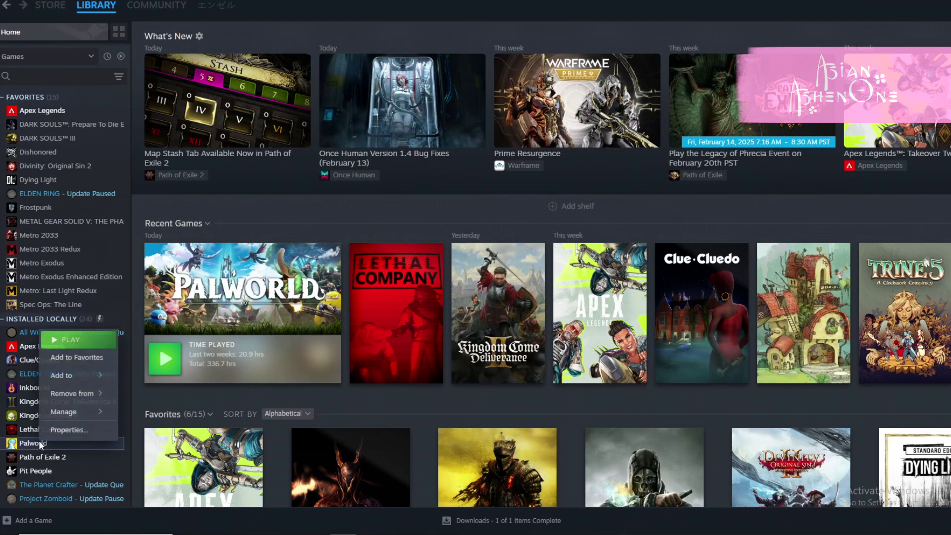
left_click(55, 431)
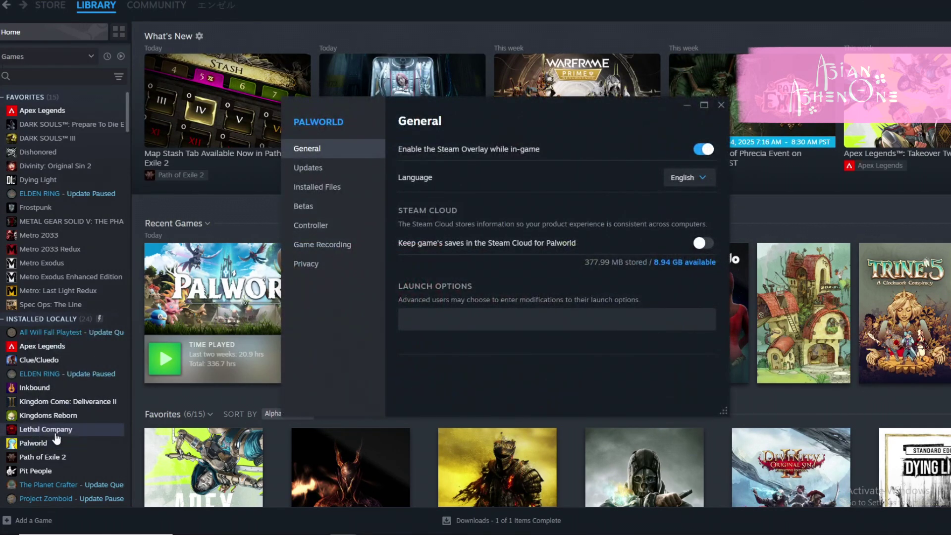
left_click(703, 244)
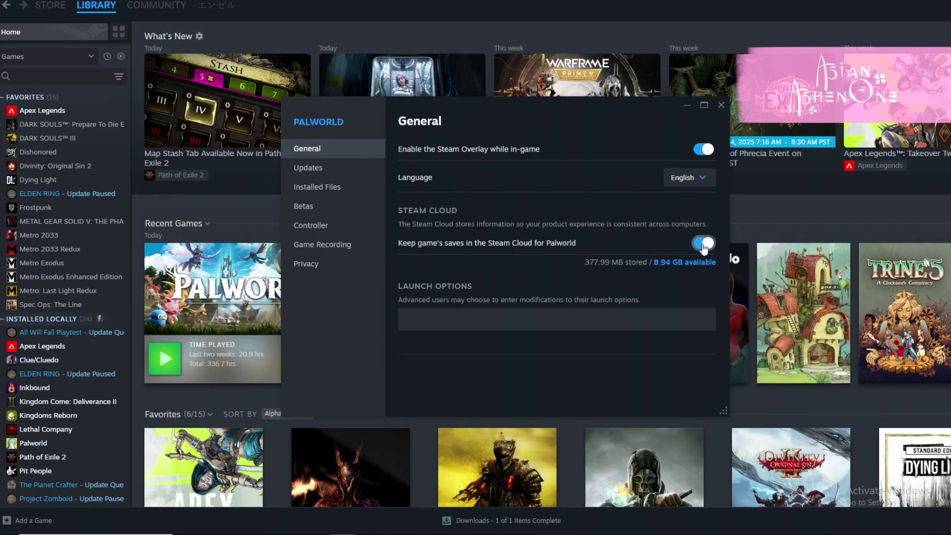
left_click(720, 106)
left_click(327, 366)
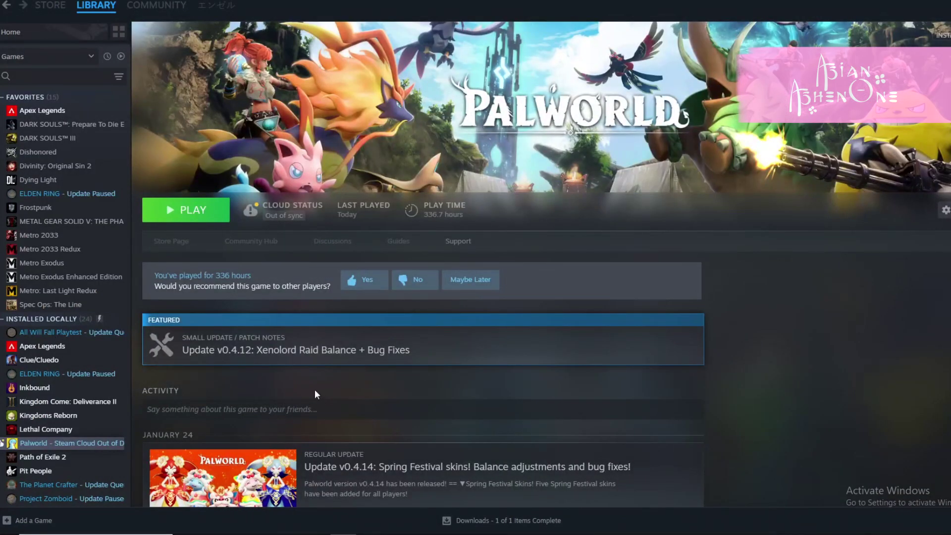
Step: Retry the sync from Palworld's Out of sync cloud status until it reads Up to date
left_click(282, 218)
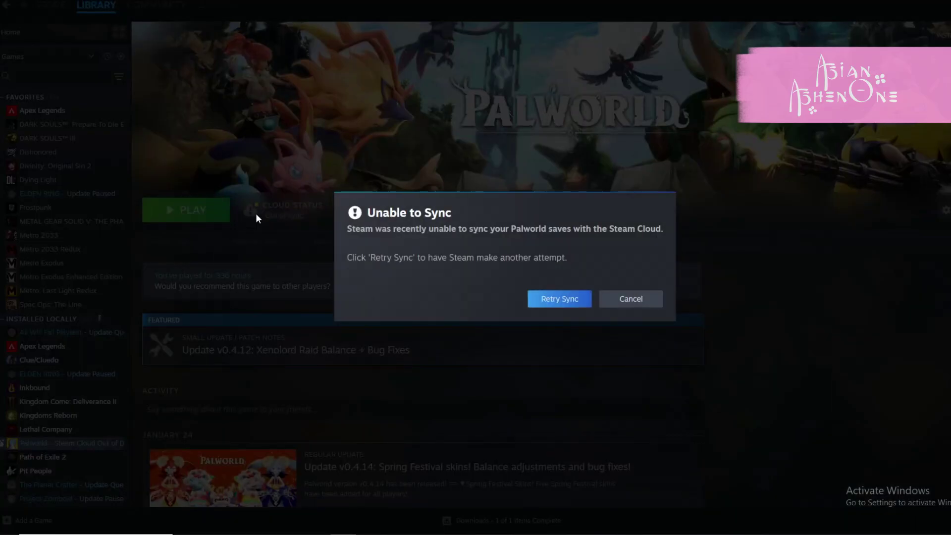
left_click(555, 301)
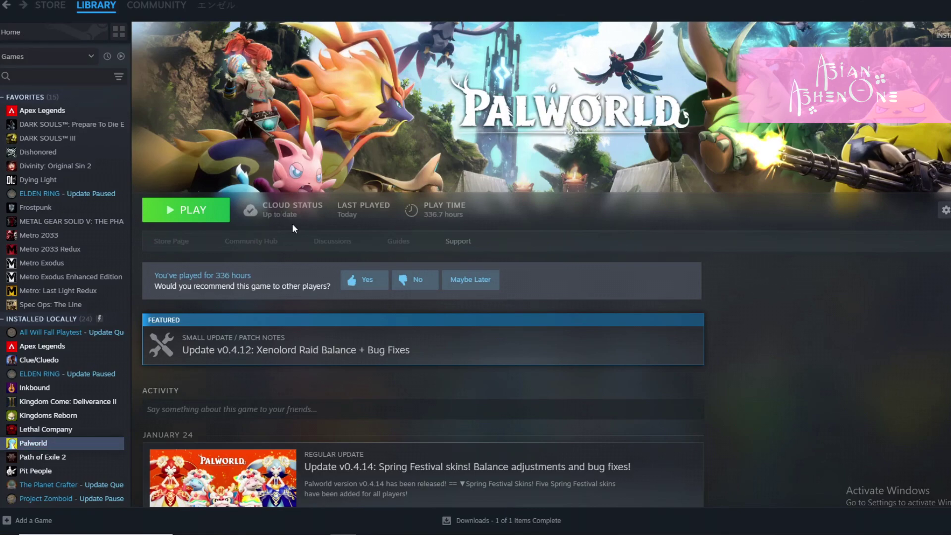
right_click(42, 444)
Step: Browse Palworld's installed files to Pal\Content\Paks\Mods and delete AAO_NewAssets_P.pak
left_click(57, 435)
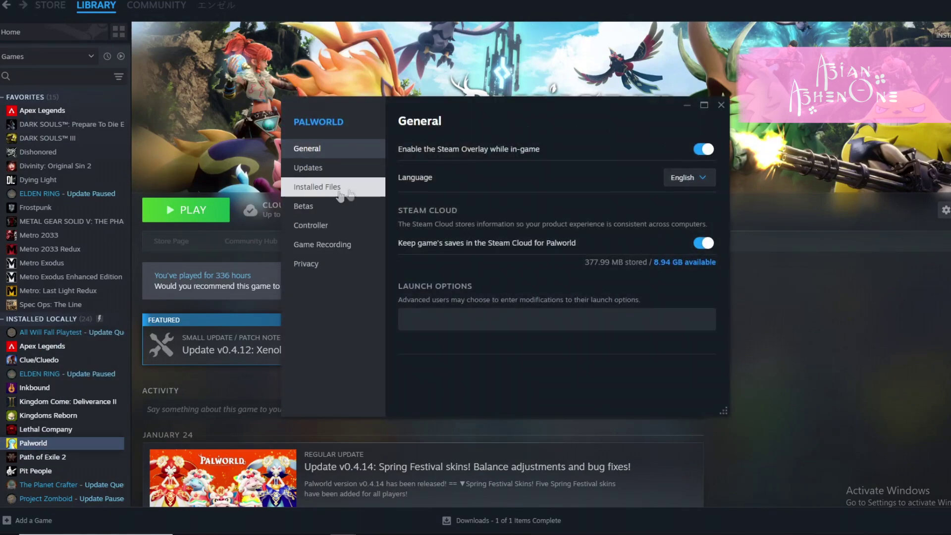
left_click(332, 192)
left_click(674, 151)
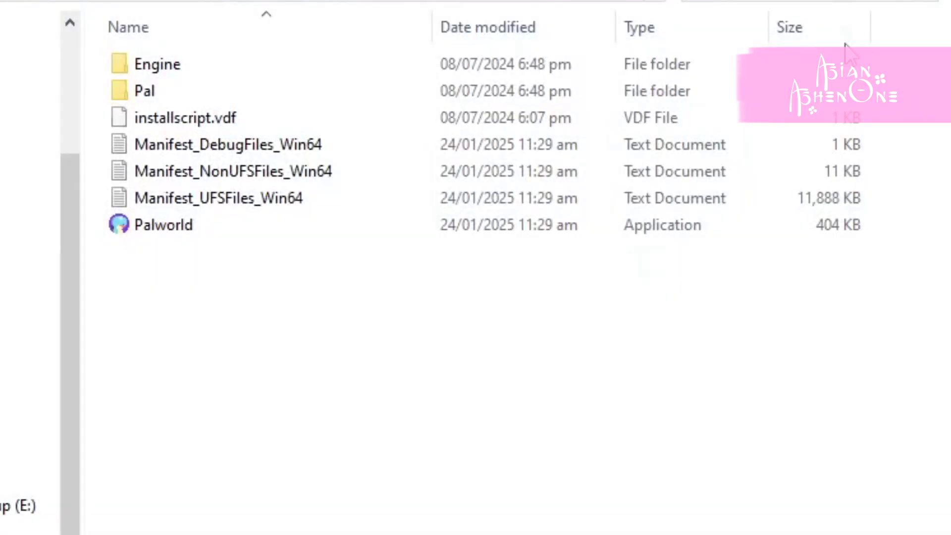
double_click(162, 92)
double_click(162, 92)
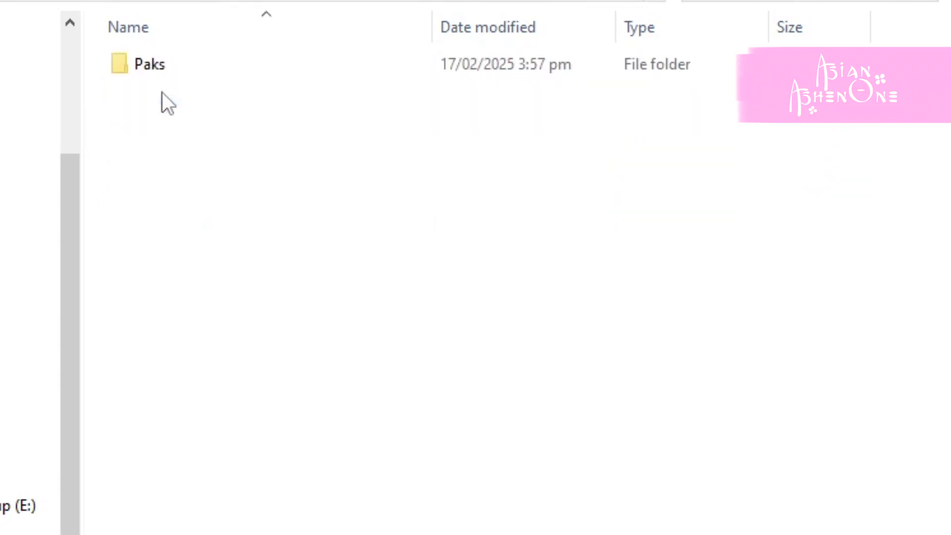
double_click(160, 64)
double_click(159, 117)
left_click(276, 74)
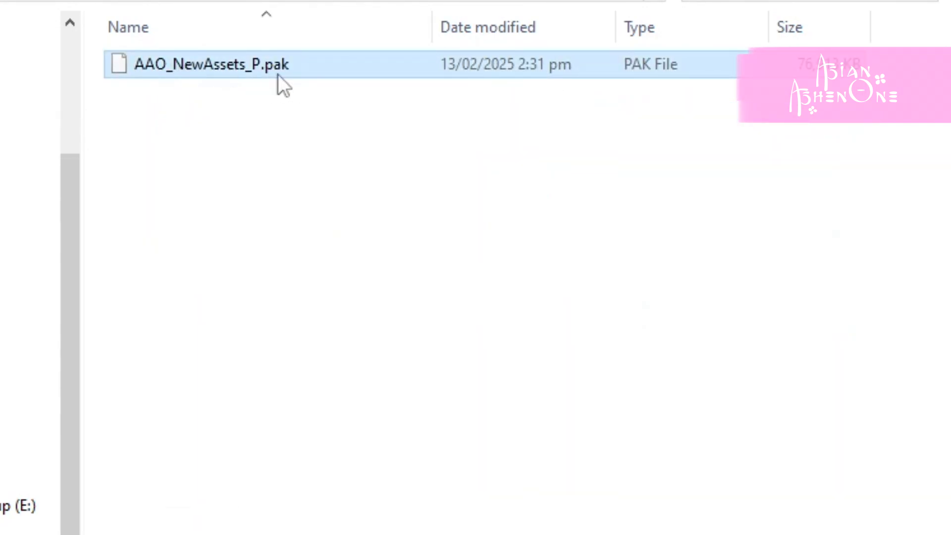
key("Delete")
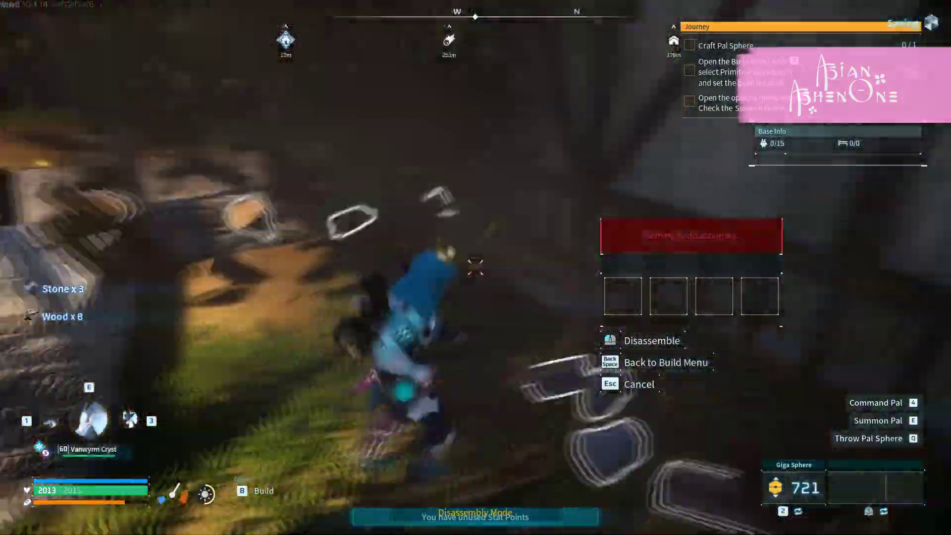
Step: Dismantle the AAO walls, doorway, foundations and house piece by piece in Disassembly Mode
left_click(475, 268)
left_click(475, 267)
left_click(475, 268)
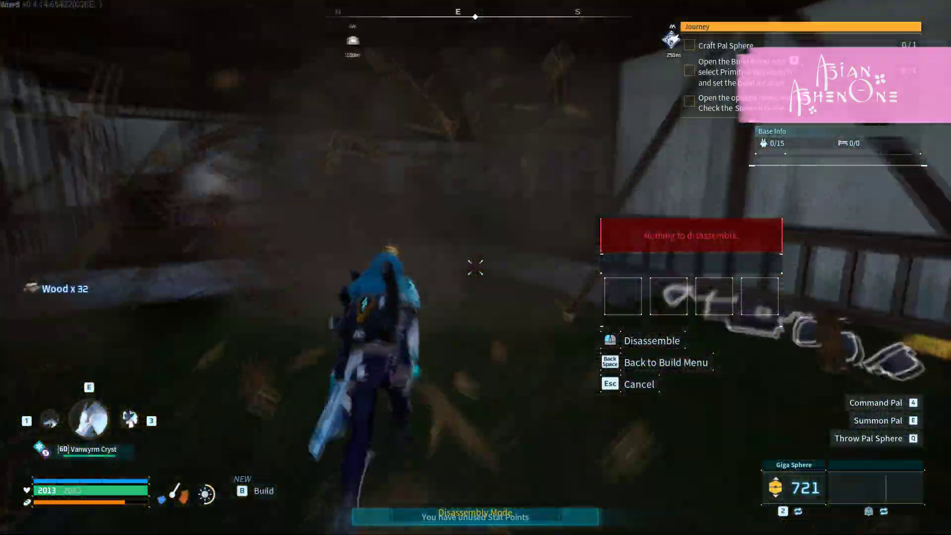
left_click(476, 267)
left_click(476, 267)
left_click(476, 268)
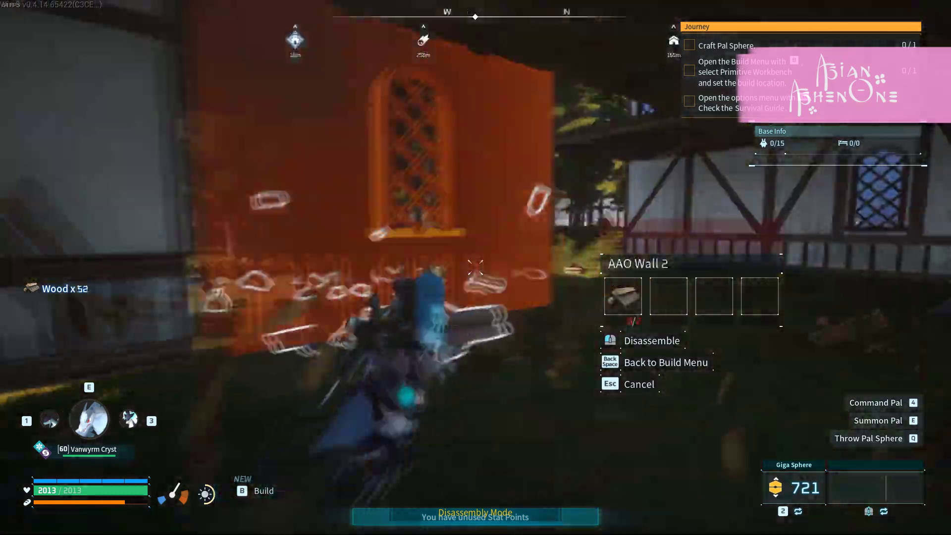
left_click(475, 268)
left_click(475, 268)
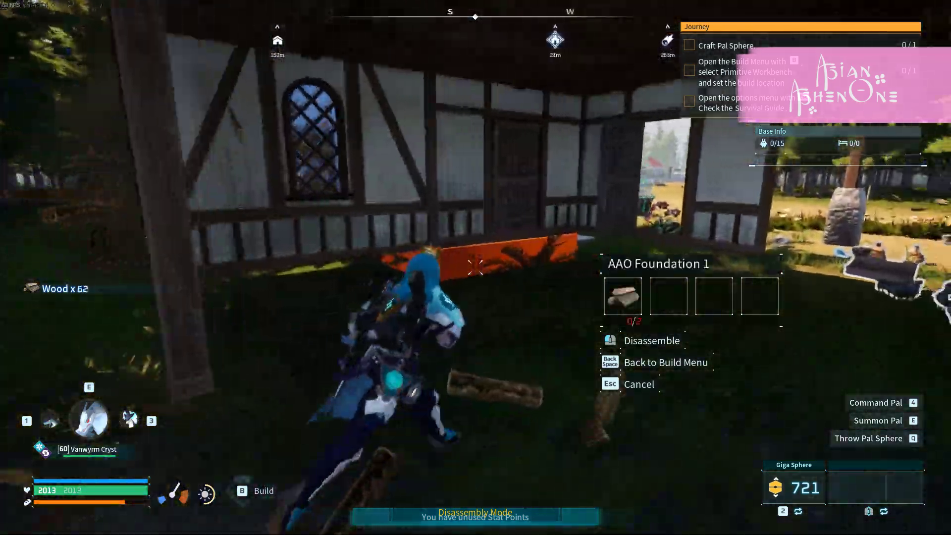
left_click(475, 267)
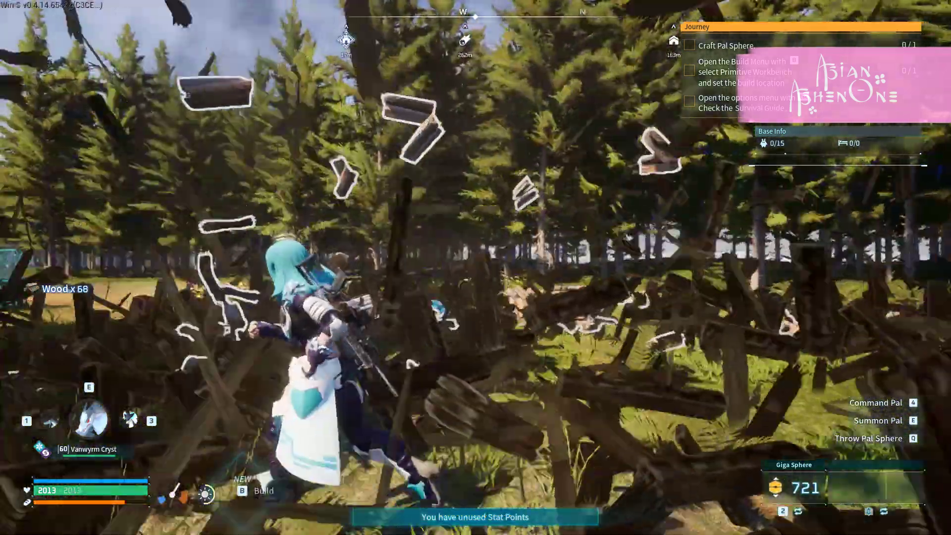
Step: Fly Jetragon over to the grassy cliff and dismount
key("w")
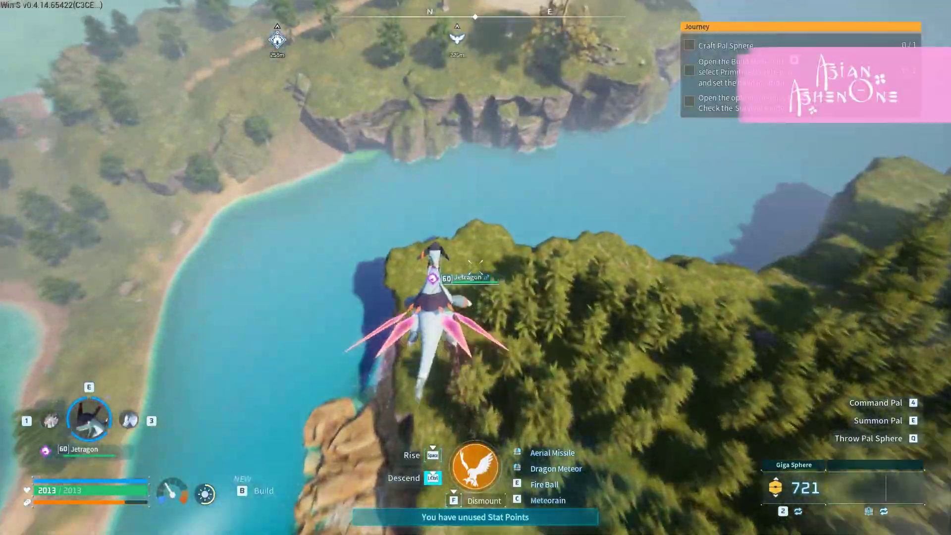
key("ctrl")
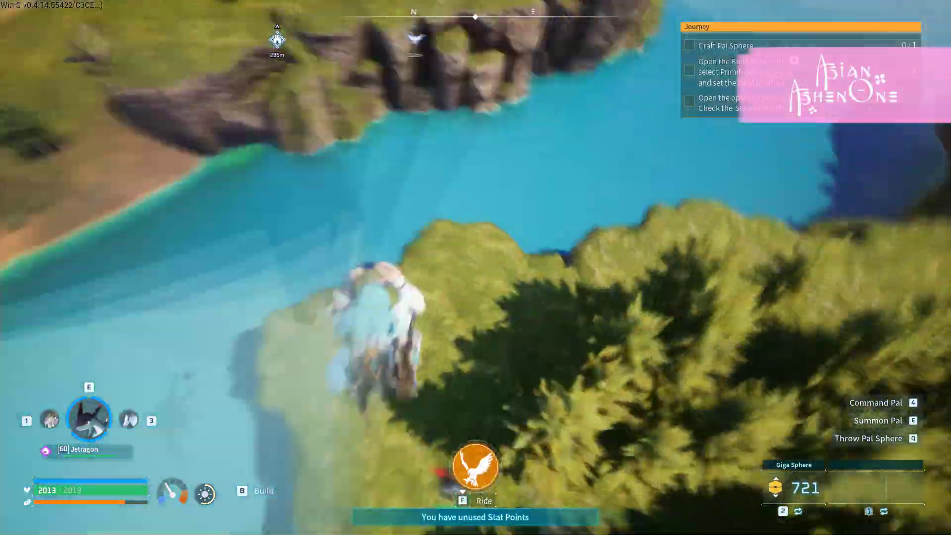
key("f")
Step: Build a foundation with a door wall, close the door and sleep in the bed
key("b")
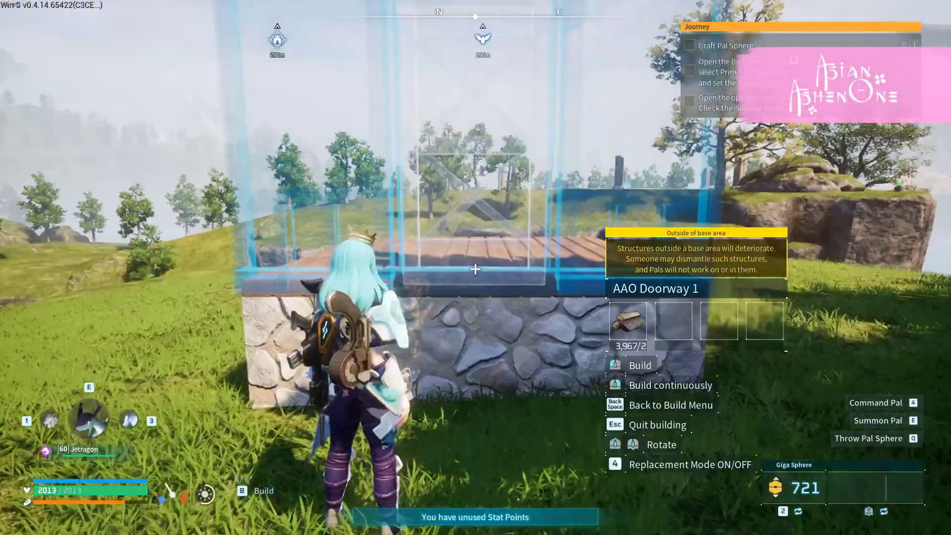
left_click(475, 268)
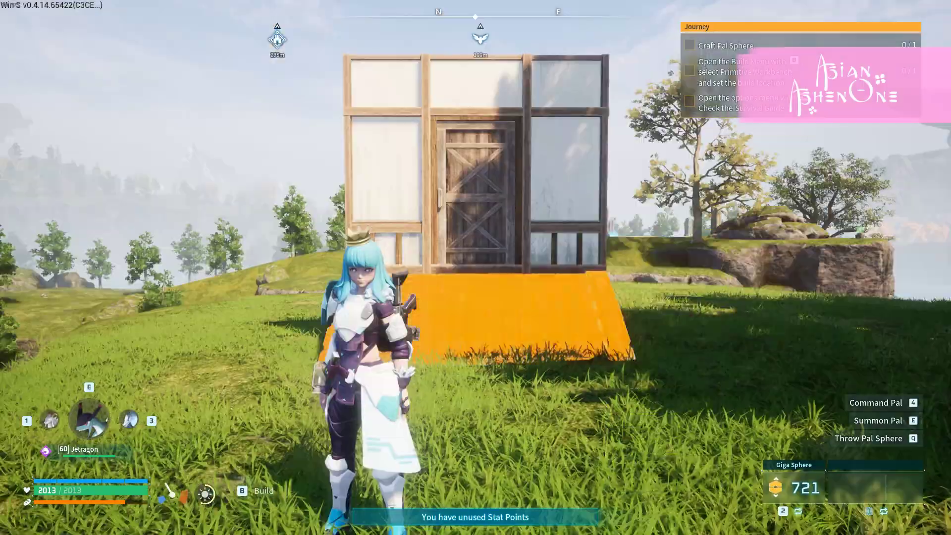
key("w")
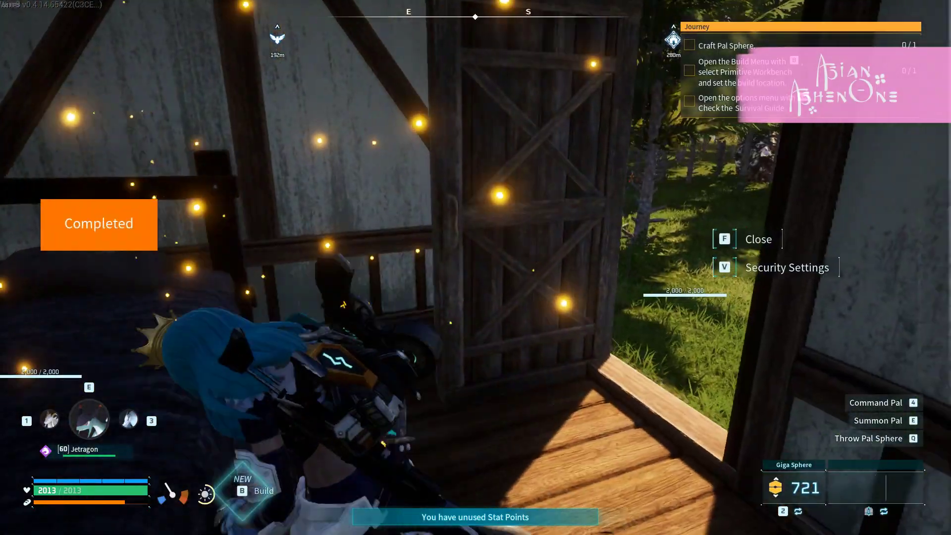
key("f")
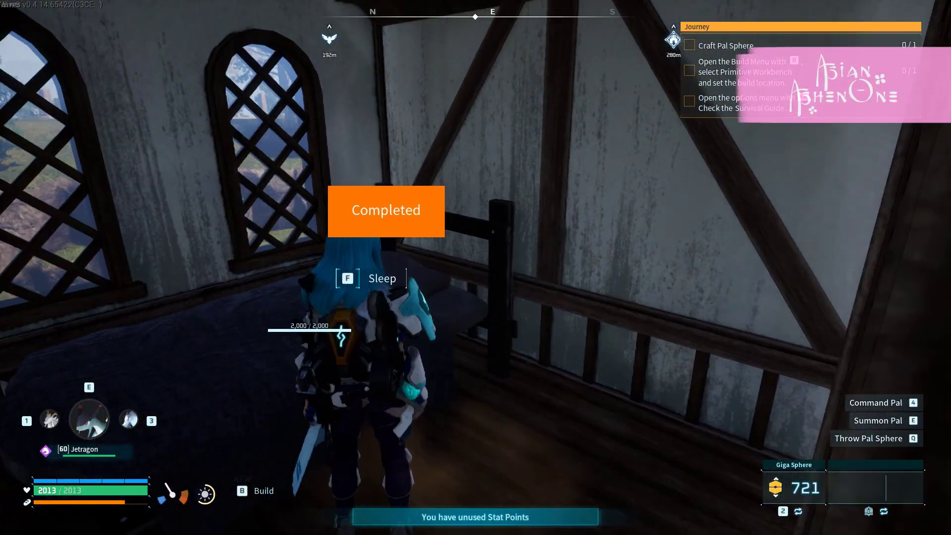
key("f")
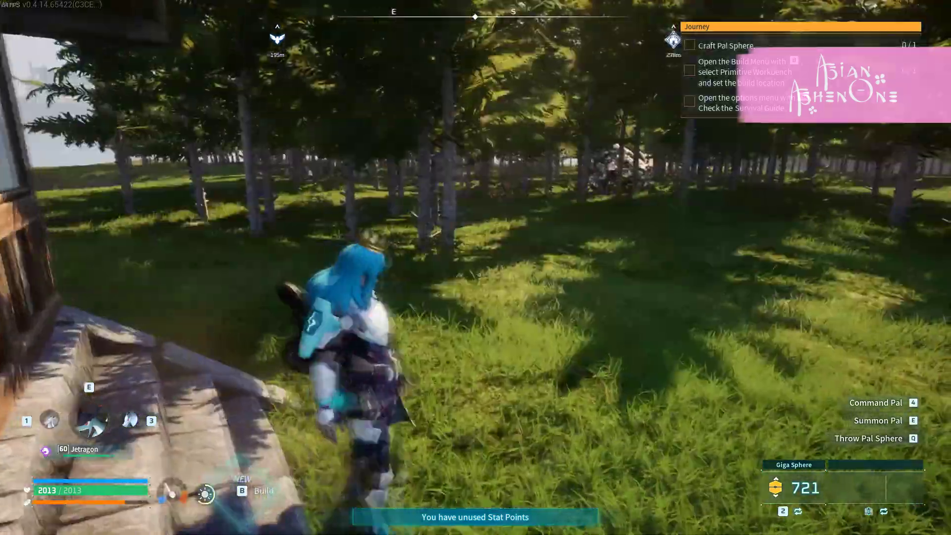
key("e")
key("f")
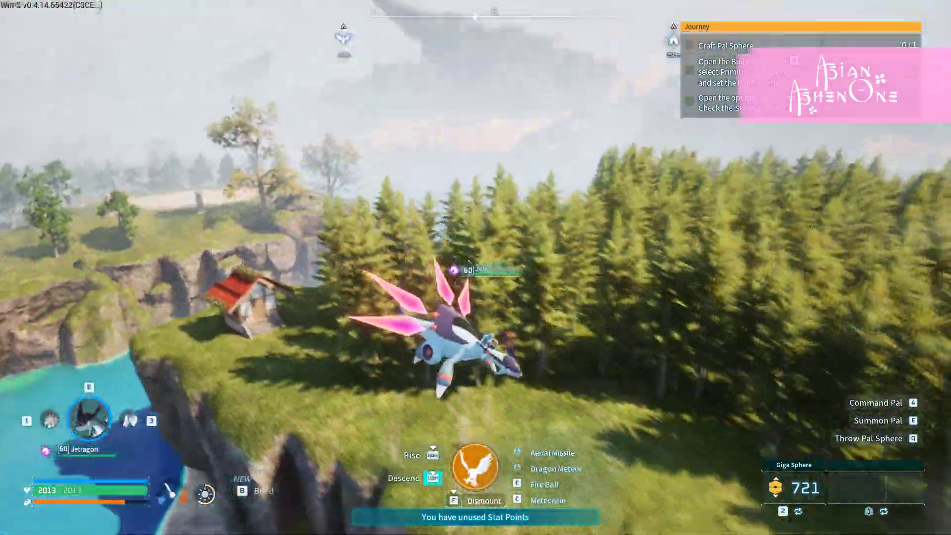
key("w")
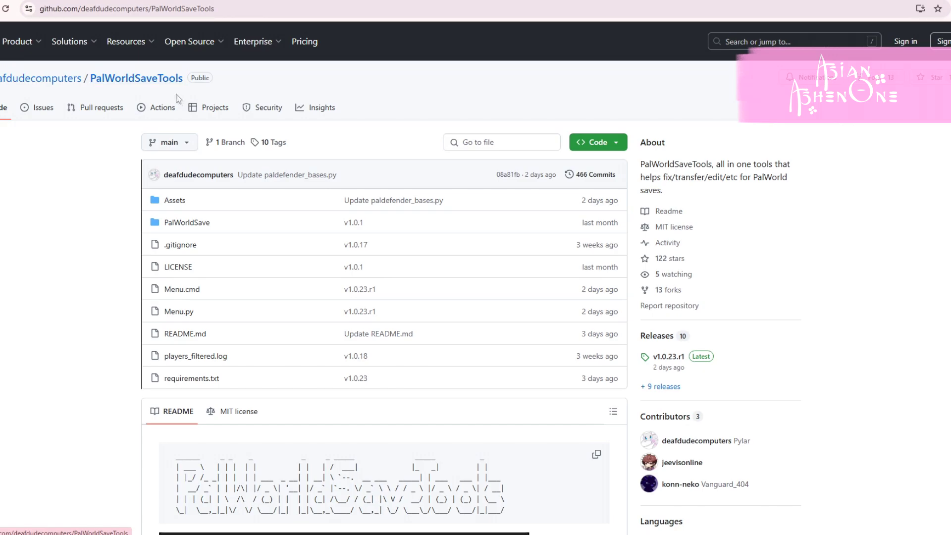
Step: Scroll the README, visit the Python download link, then return to Python Installation
scroll(238, 252, "down", 2)
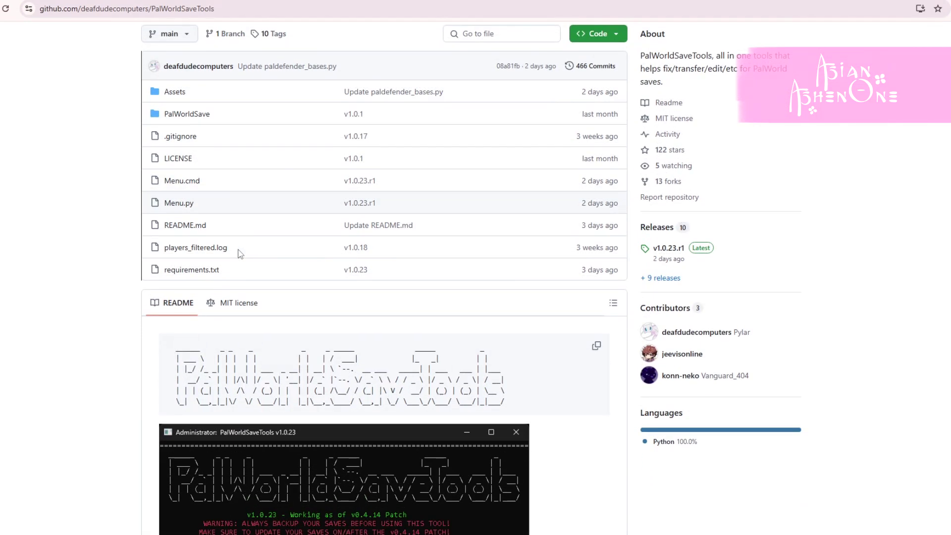
scroll(240, 254, "down", 4)
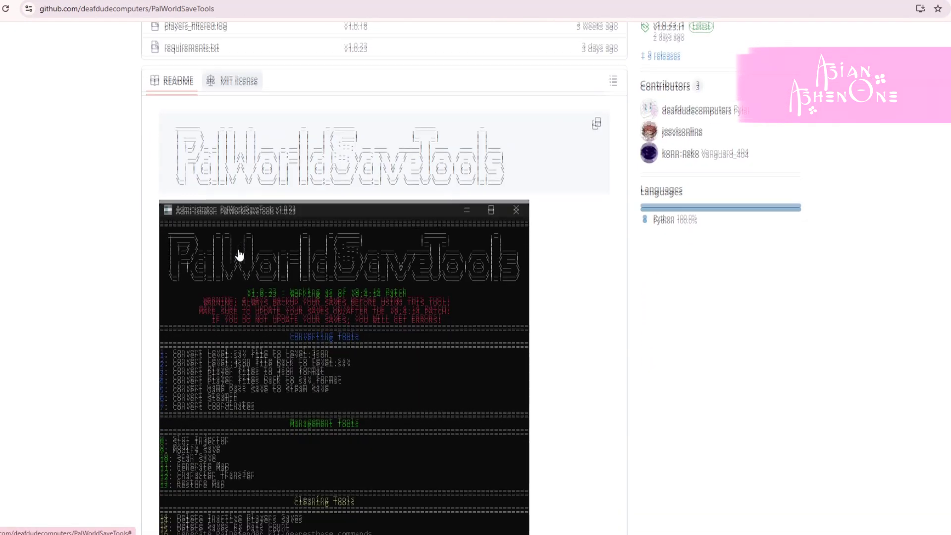
scroll(239, 254, "down", 6)
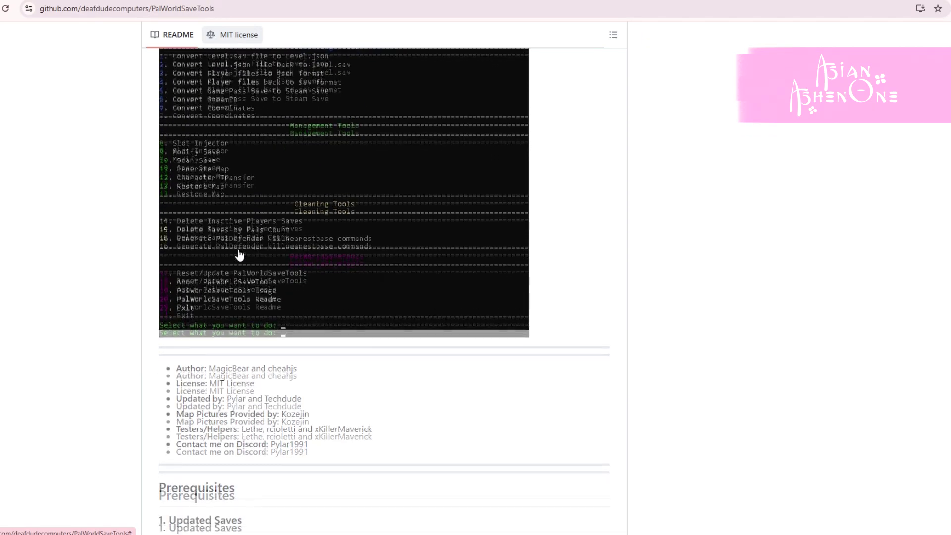
scroll(239, 254, "down", 5)
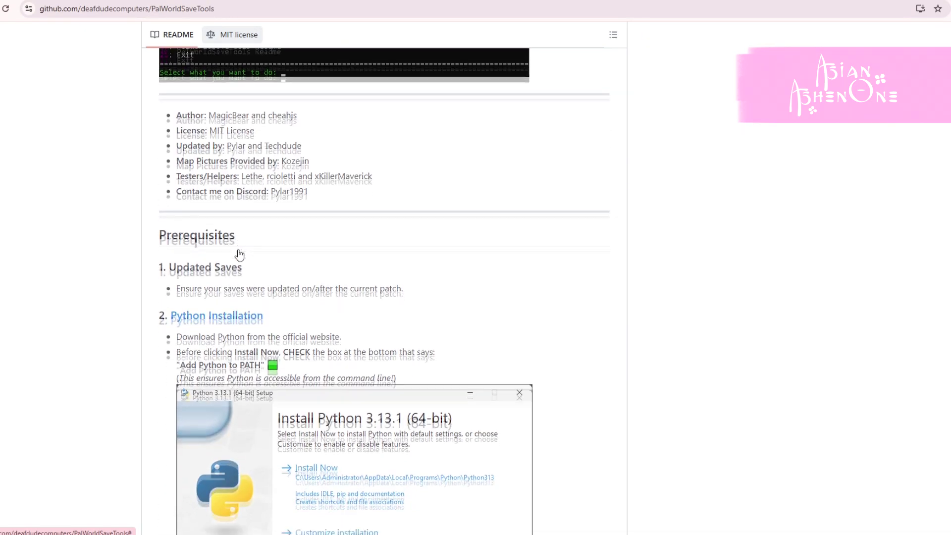
scroll(239, 254, "down", 5)
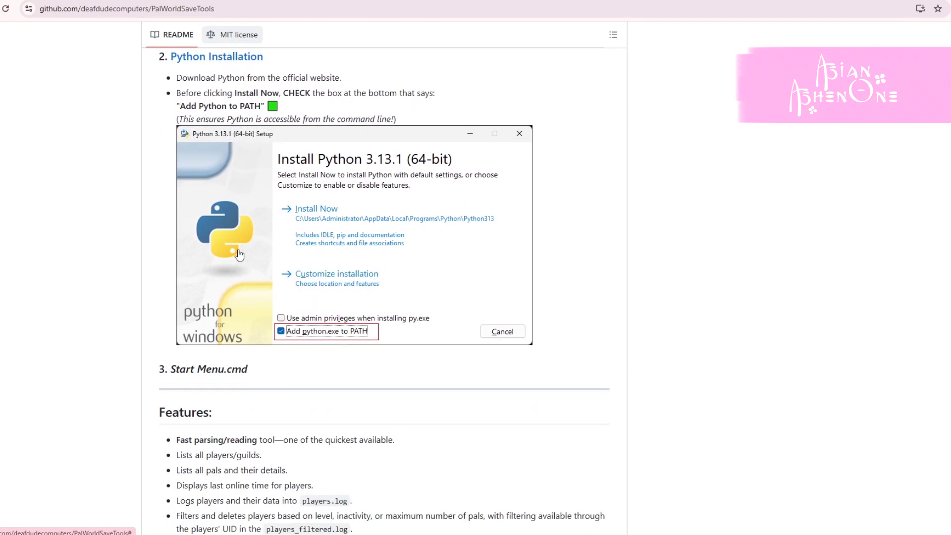
scroll(239, 254, "down", 5)
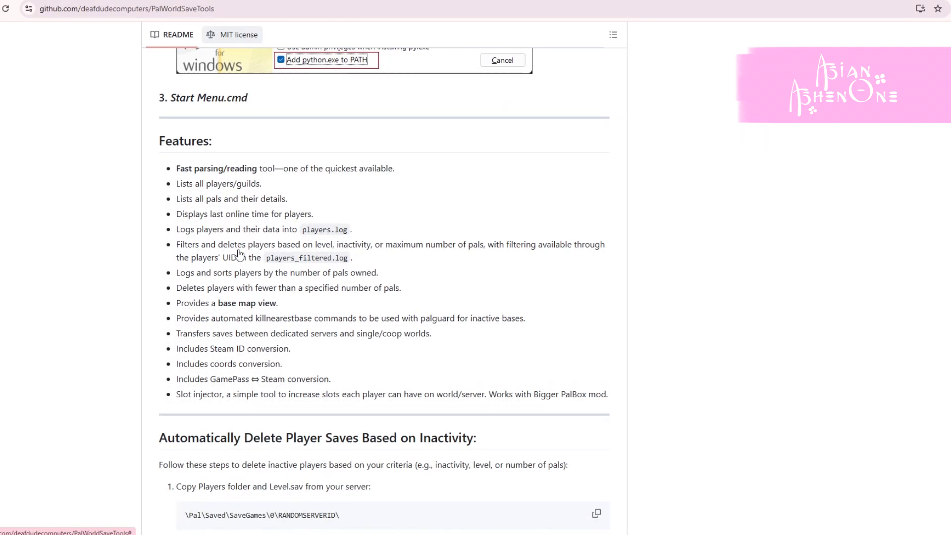
scroll(239, 254, "down", 2)
scroll(239, 250, "down", 2)
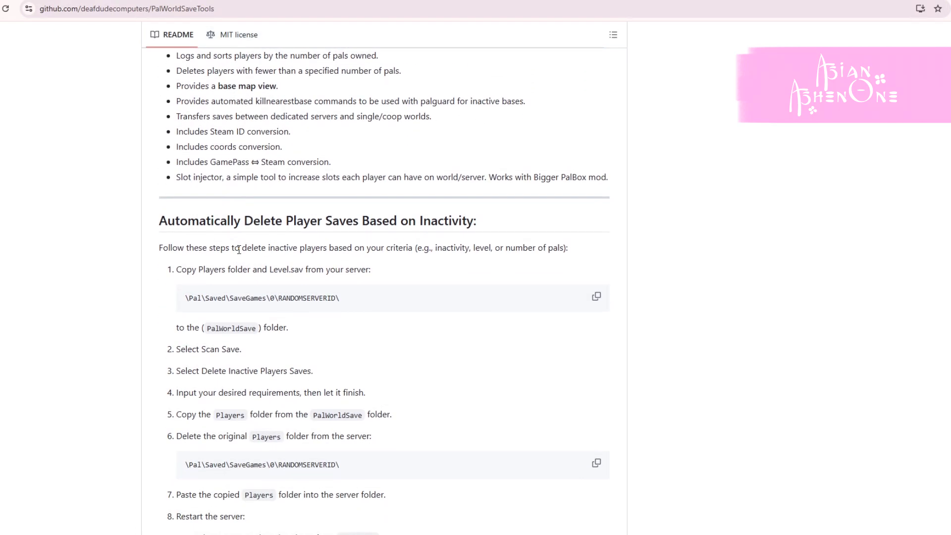
scroll(239, 251, "down", 4)
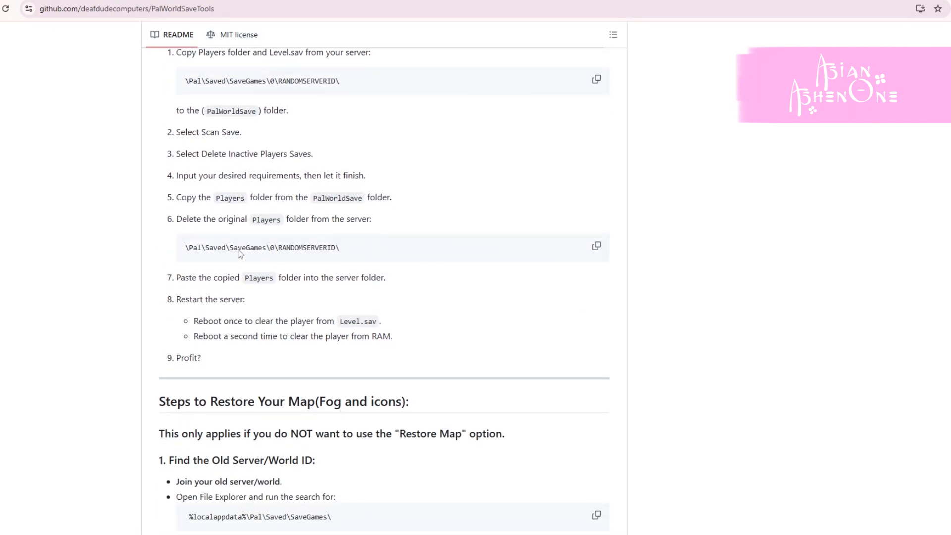
scroll(239, 253, "down", 7)
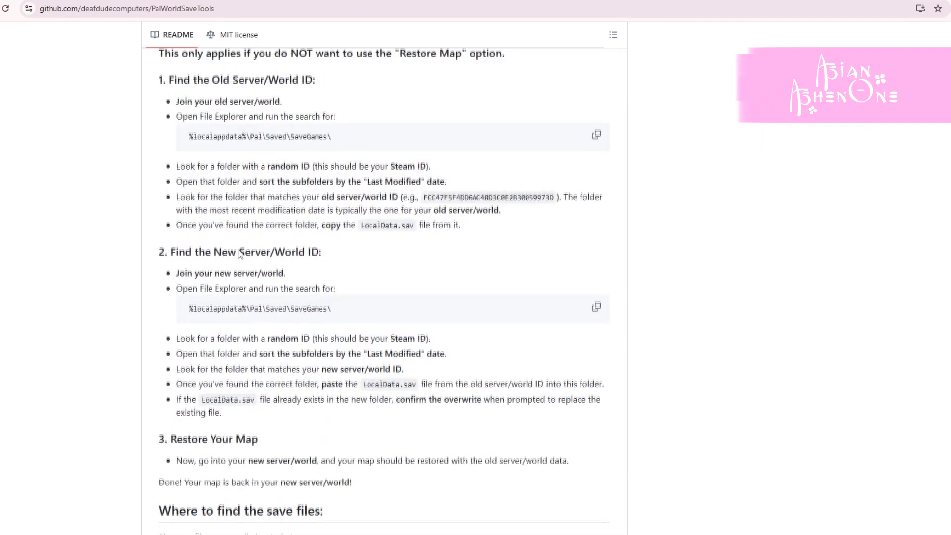
scroll(240, 254, "down", 7)
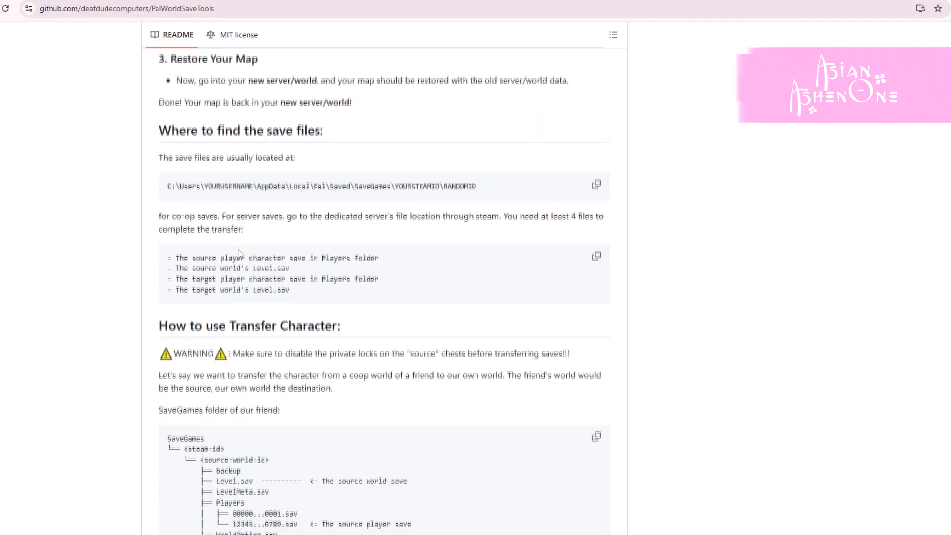
scroll(239, 253, "down", 9)
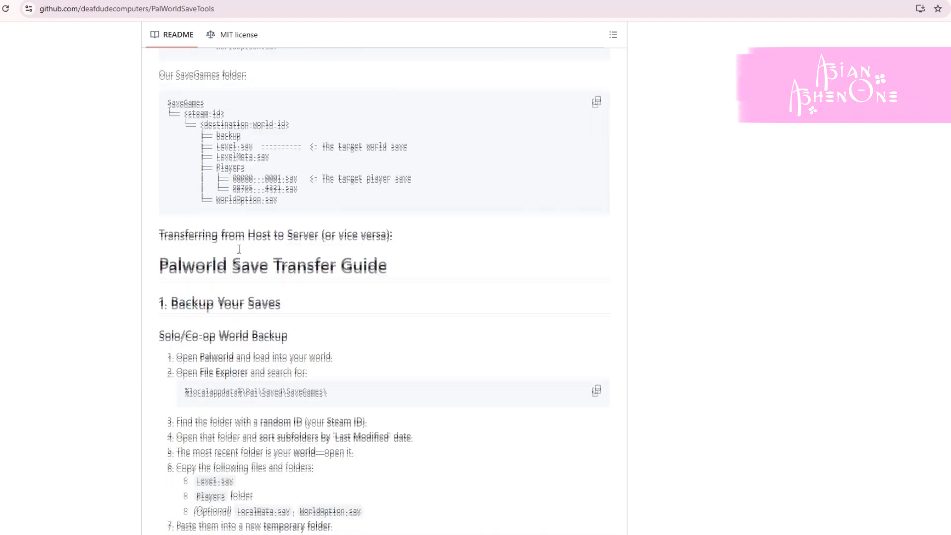
scroll(239, 249, "down", 6)
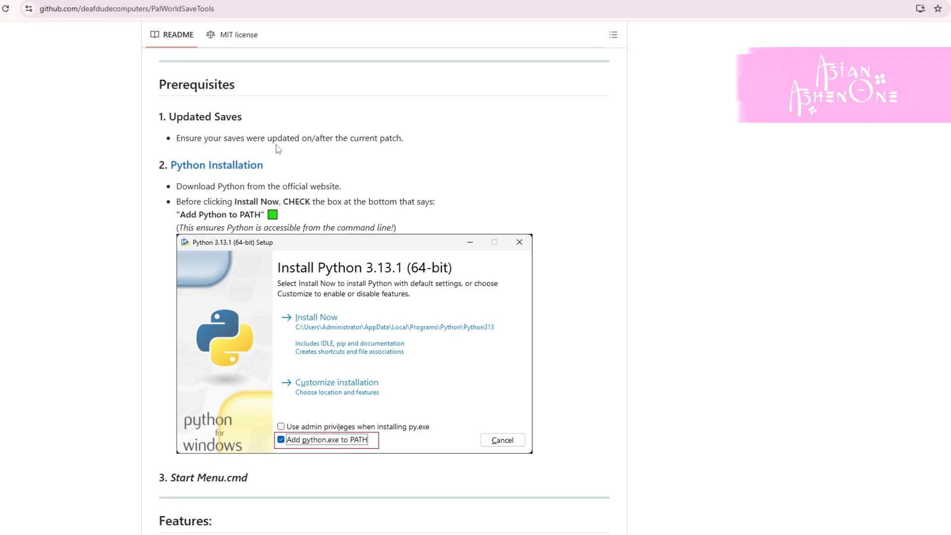
left_click(205, 169)
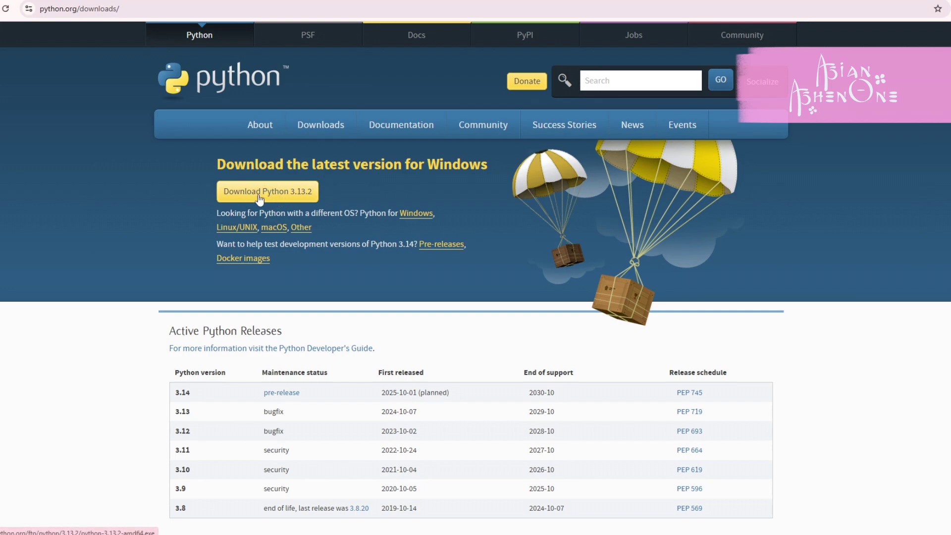
key("alt+Left")
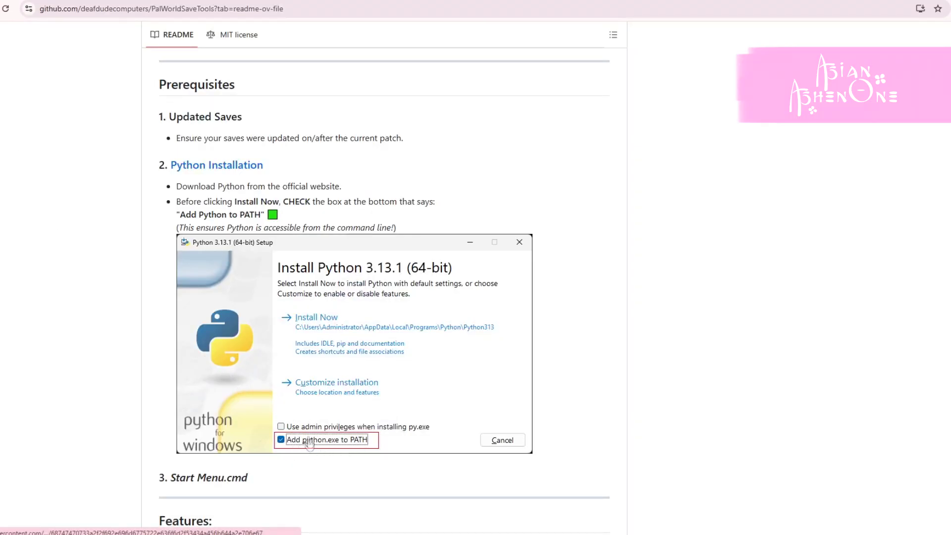
Step: Download PalWorldSaveTools.v1.0.23.r1.zip from the v1.0.23.r1 release and confirm it in downloads
scroll(331, 455, "down", 1)
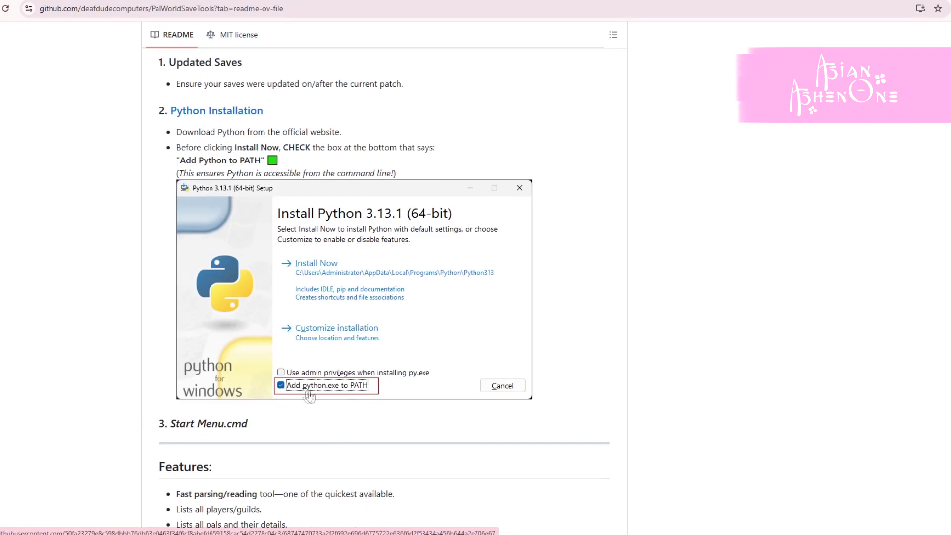
scroll(131, 355, "up", 15)
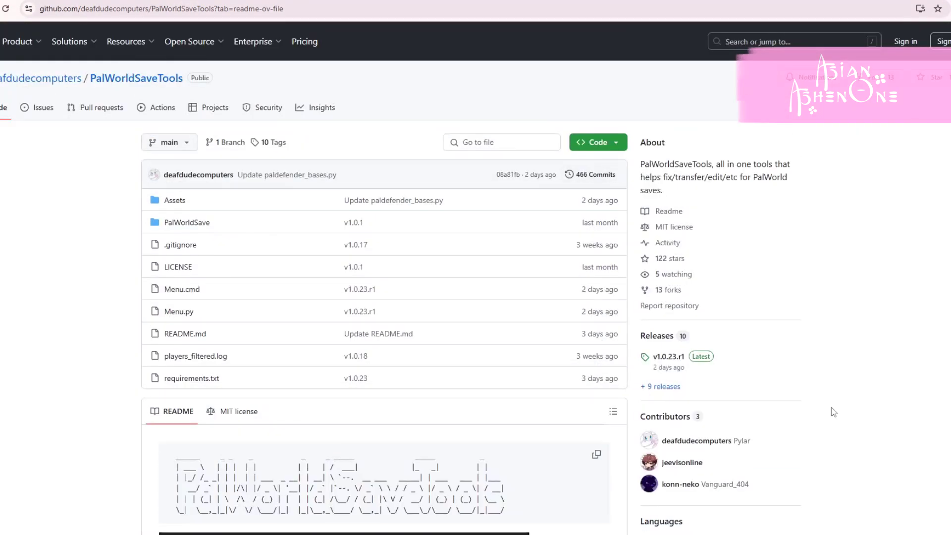
left_click(669, 357)
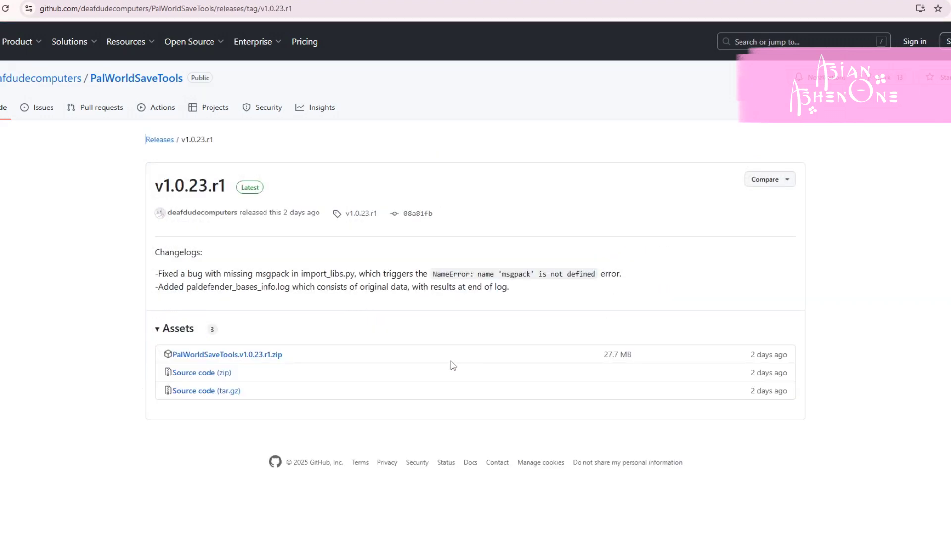
left_click(225, 355)
left_click(947, 10)
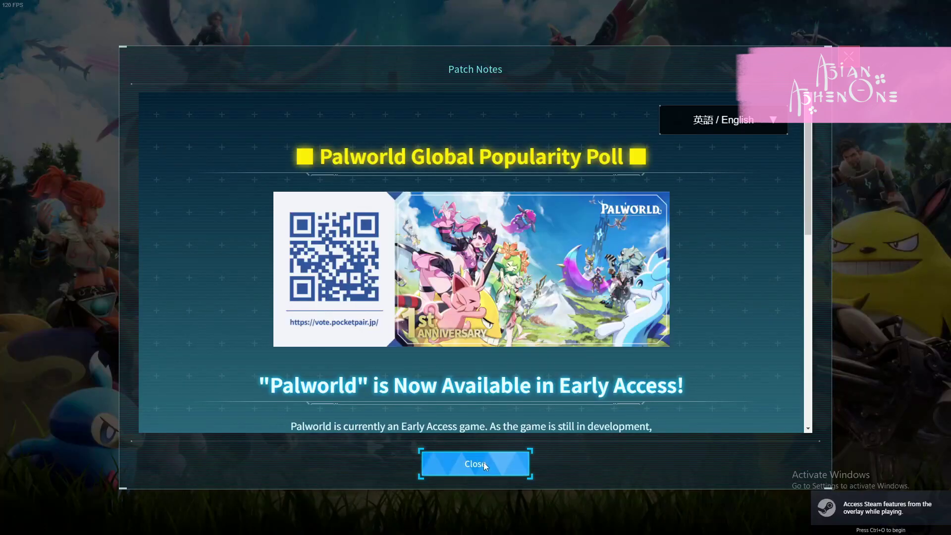
left_click(483, 462)
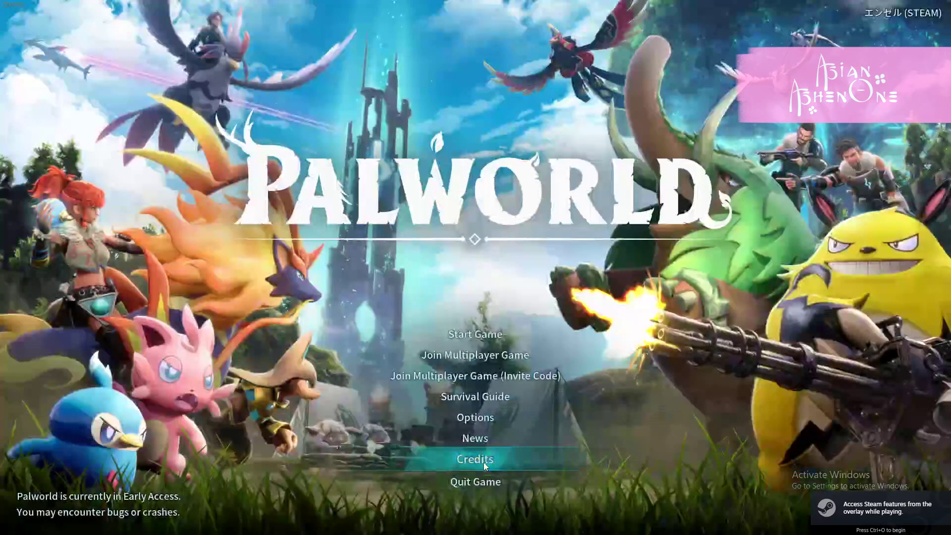
Step: Open World Select from the main menu and pick the Building Island world
left_click(459, 333)
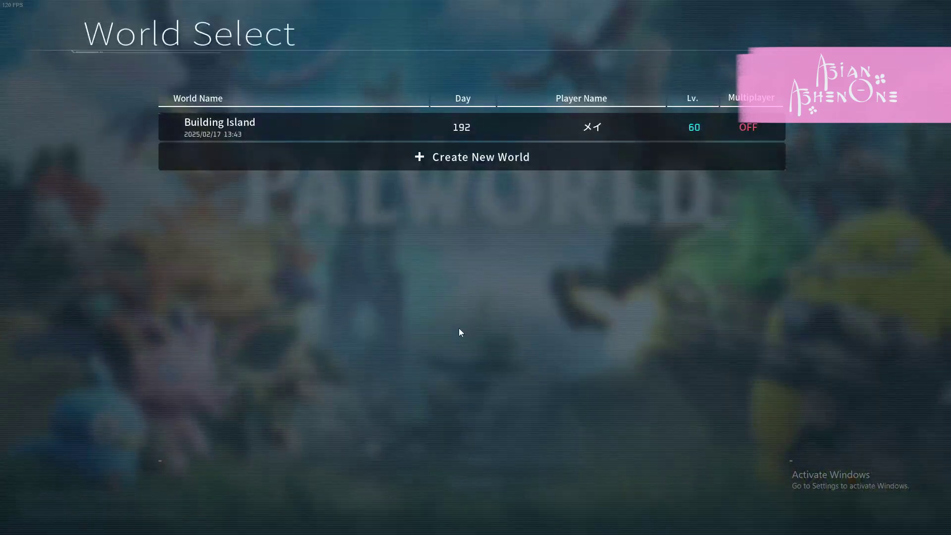
left_click(292, 122)
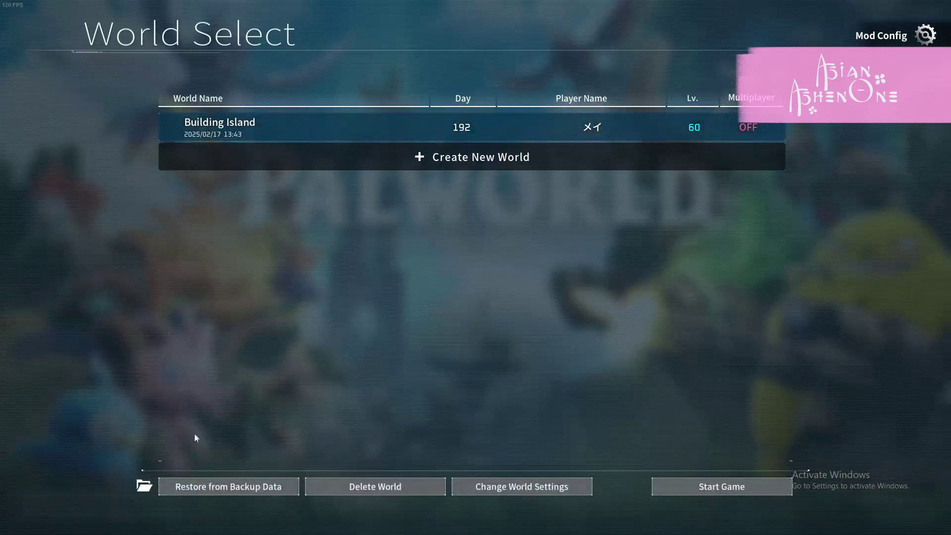
Step: In Building Island's save folder, duplicate the Level file as a 'Level - Copy' backup
left_click(143, 486)
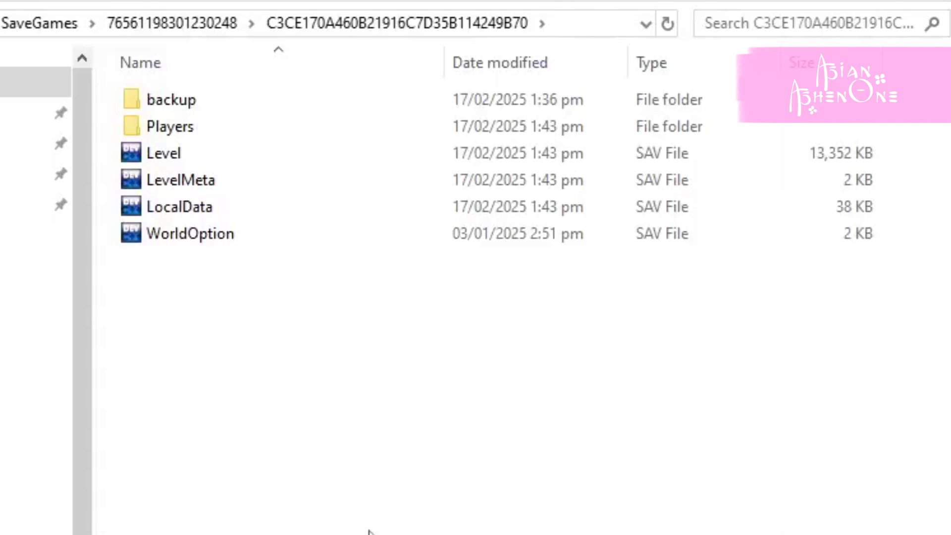
left_click(148, 160)
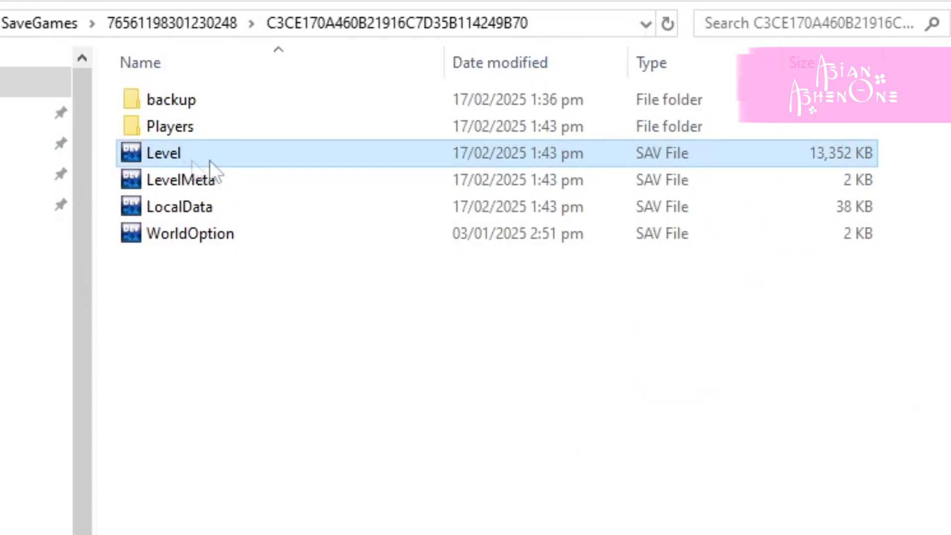
key("ctrl+c")
key("ctrl+v")
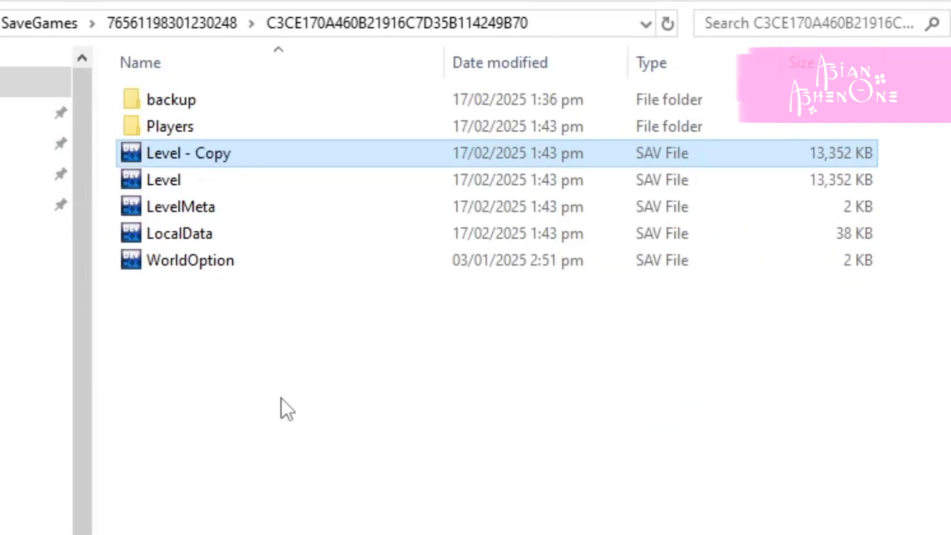
left_click(249, 367)
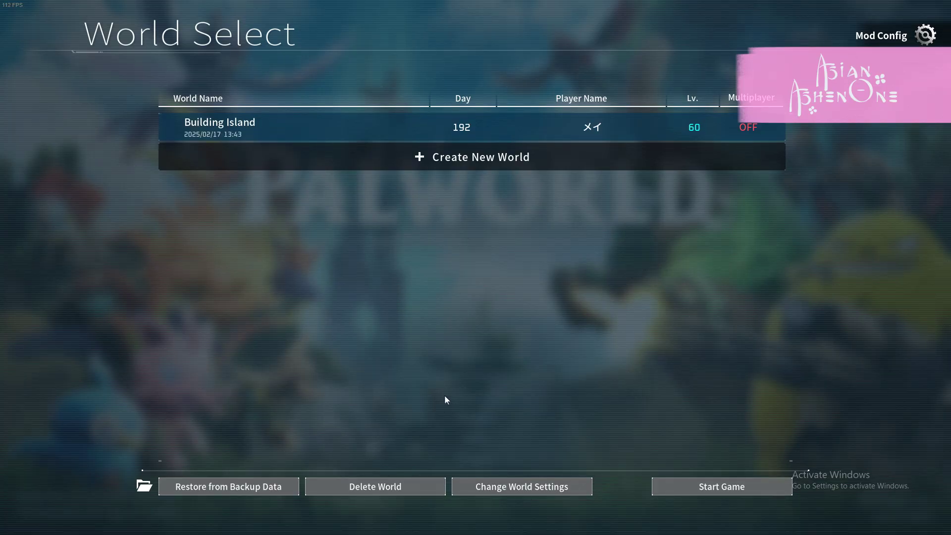
key("Escape")
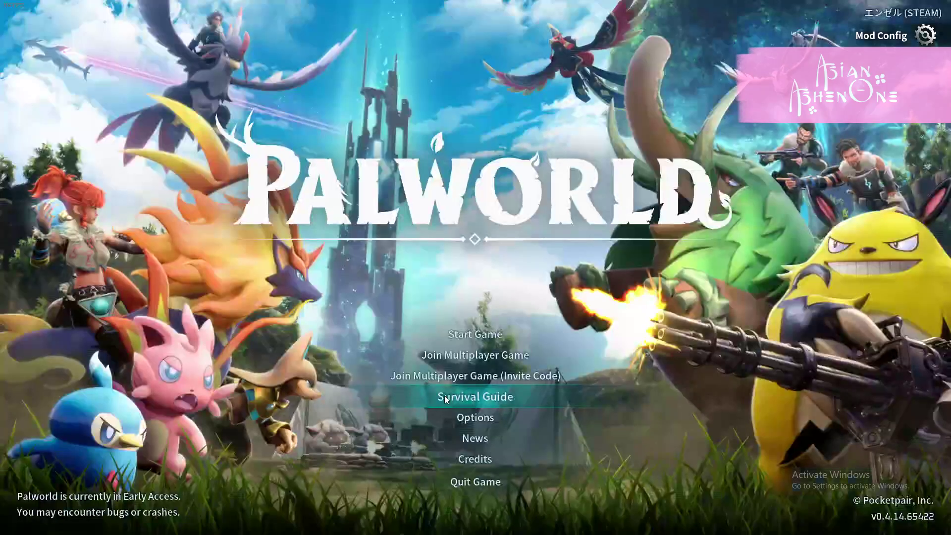
Step: Quit Palworld and open the PalworldSaveTools folder
left_click(466, 483)
left_click(427, 353)
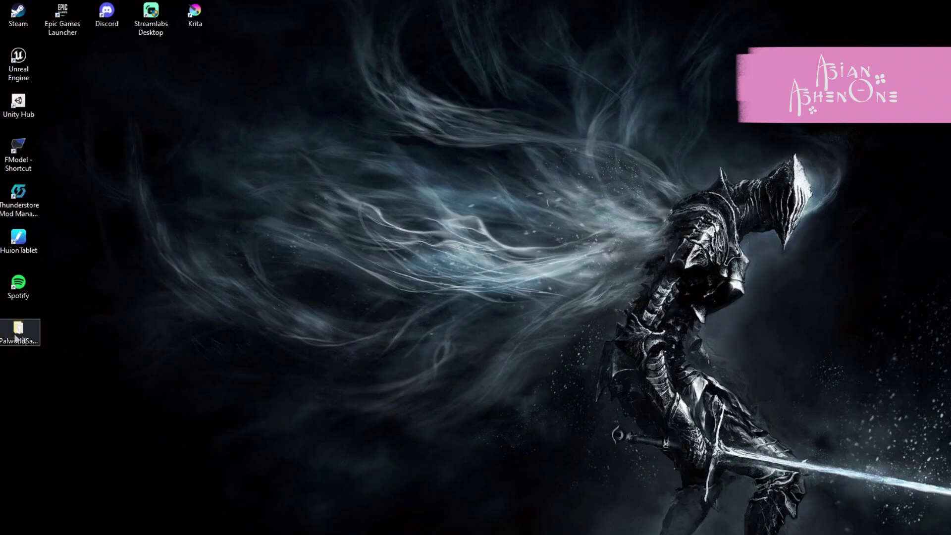
double_click(14, 338)
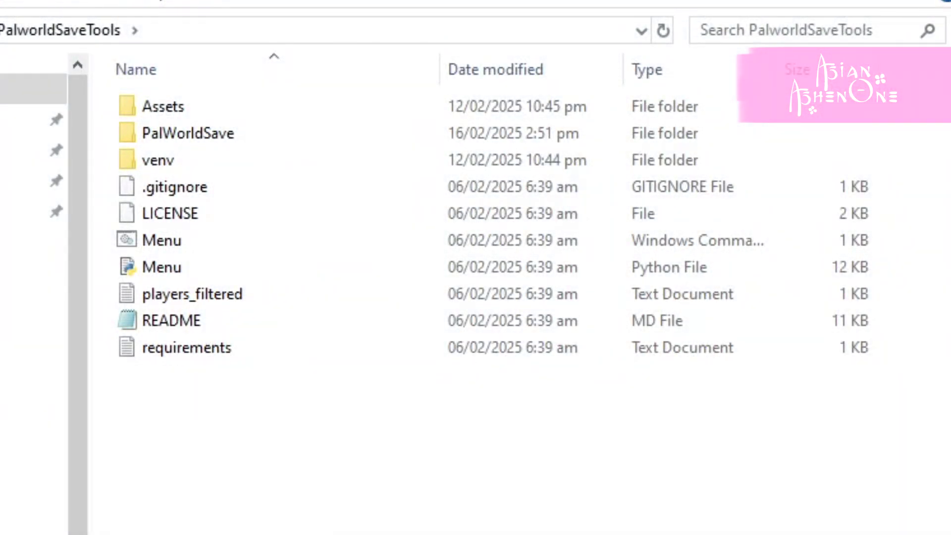
Step: Paste the game's 13,352 KB Level save into PalWorldSave, replacing the 13,306 KB original
double_click(190, 136)
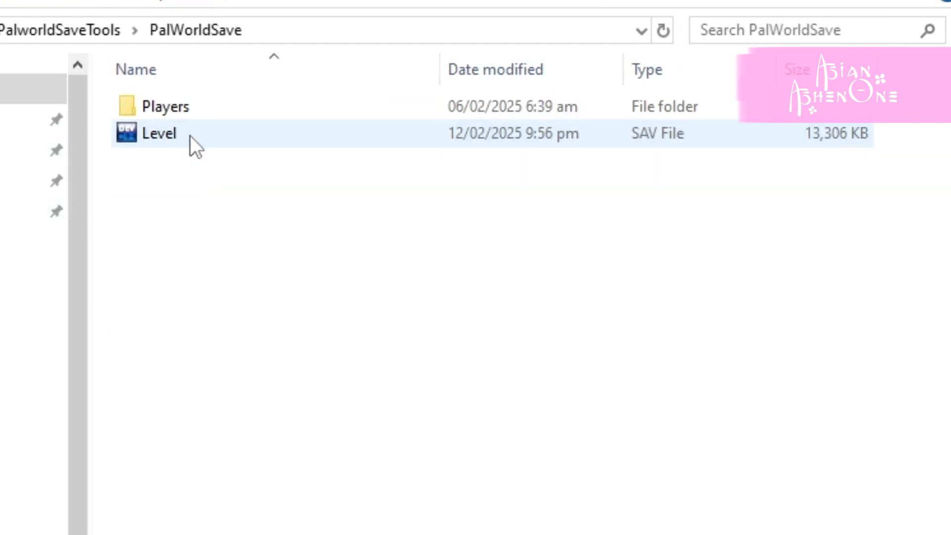
left_click(160, 141)
left_click(195, 218)
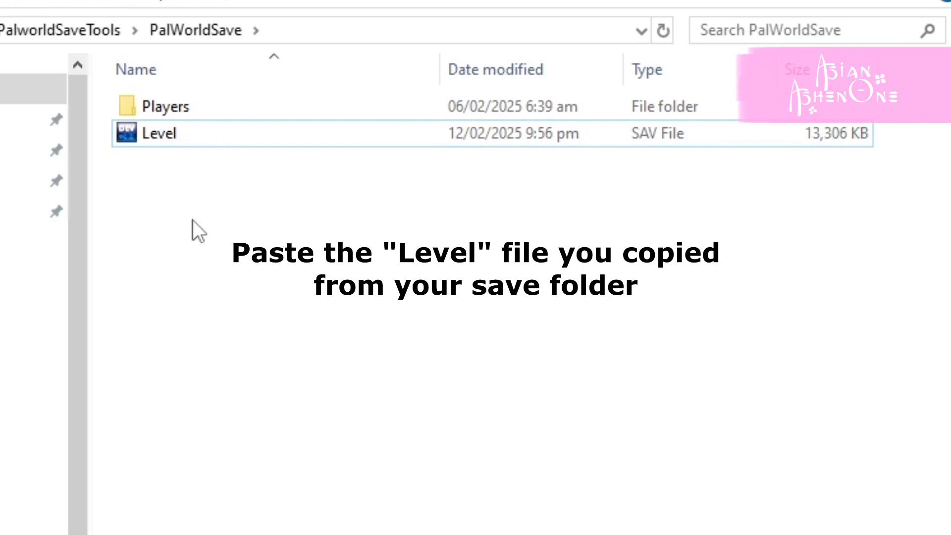
key("ctrl+v")
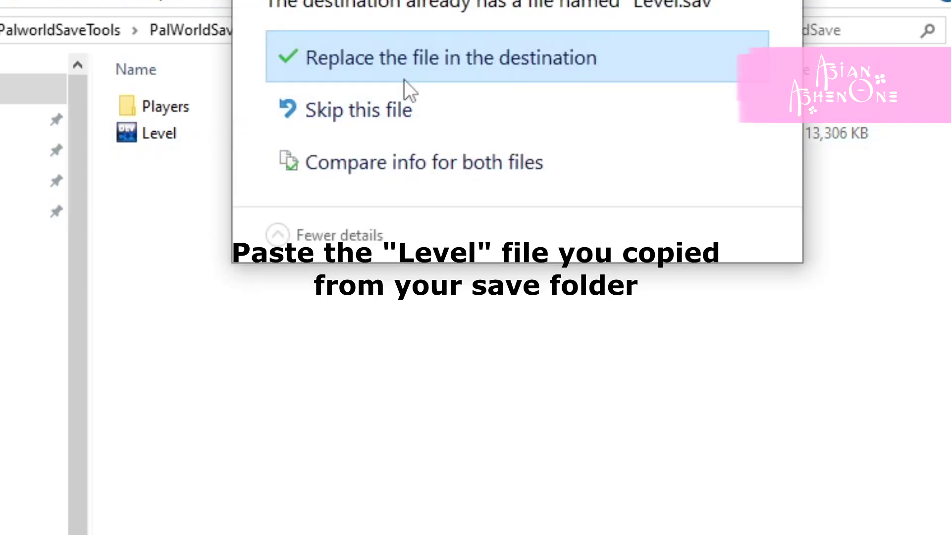
left_click(402, 72)
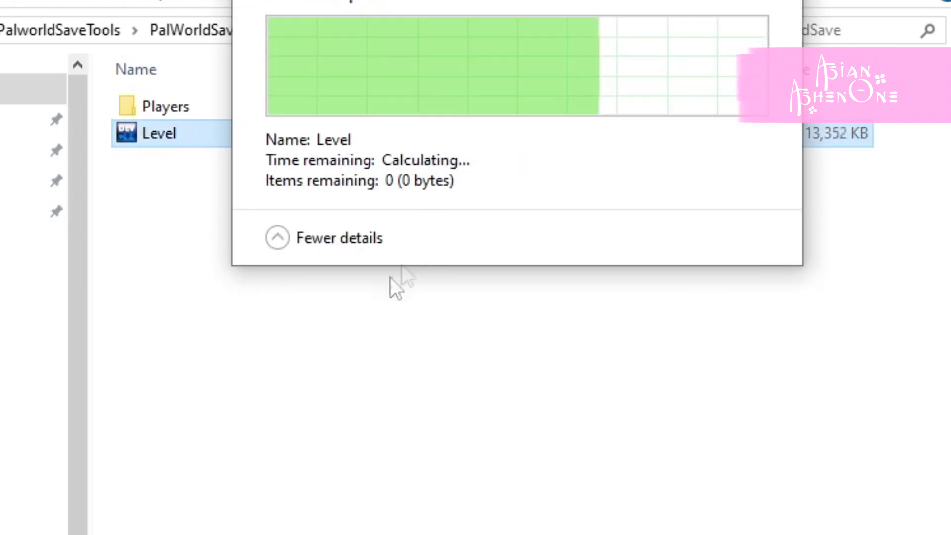
left_click(338, 341)
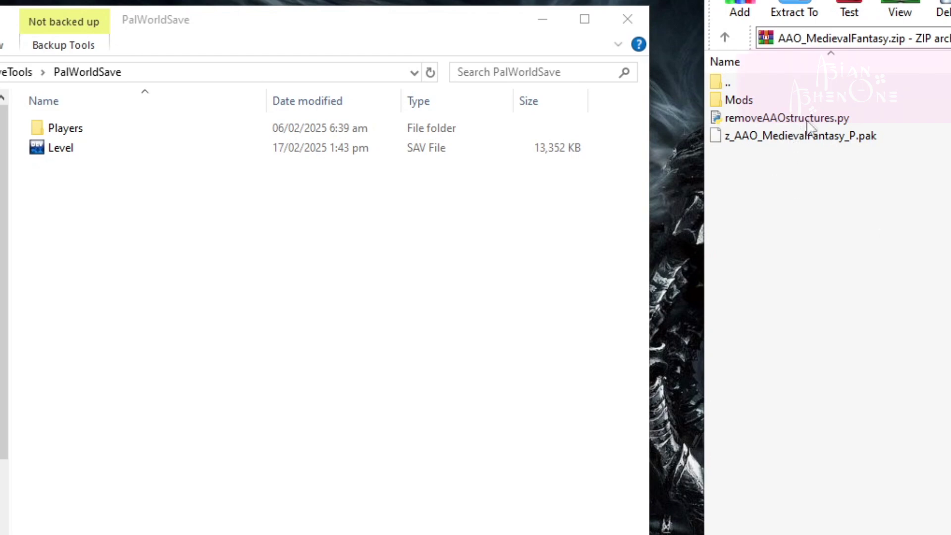
Step: Drag removeAAOstructures.py from AAO_MedievalFantasy.zip into the PalWorldSave folder beside Level
left_click(778, 121)
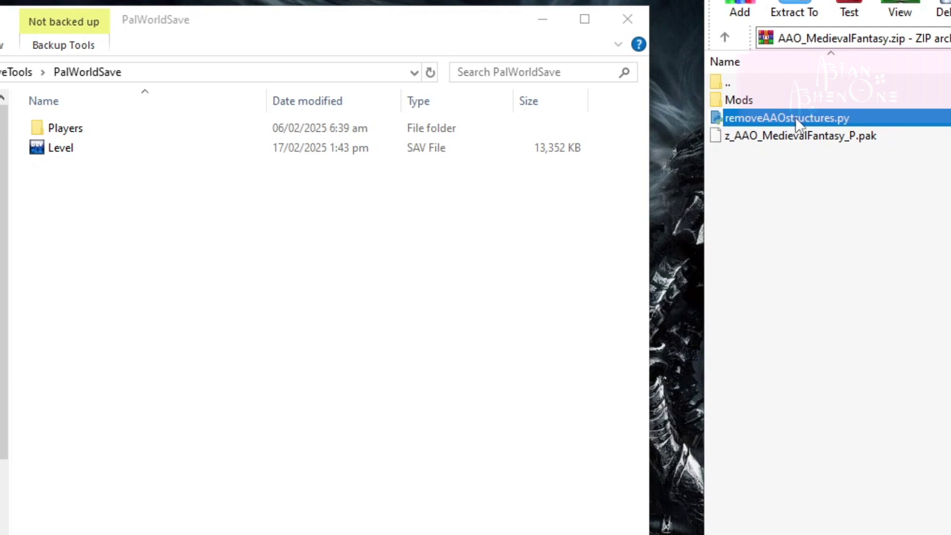
left_click_drag(795, 117, 280, 305)
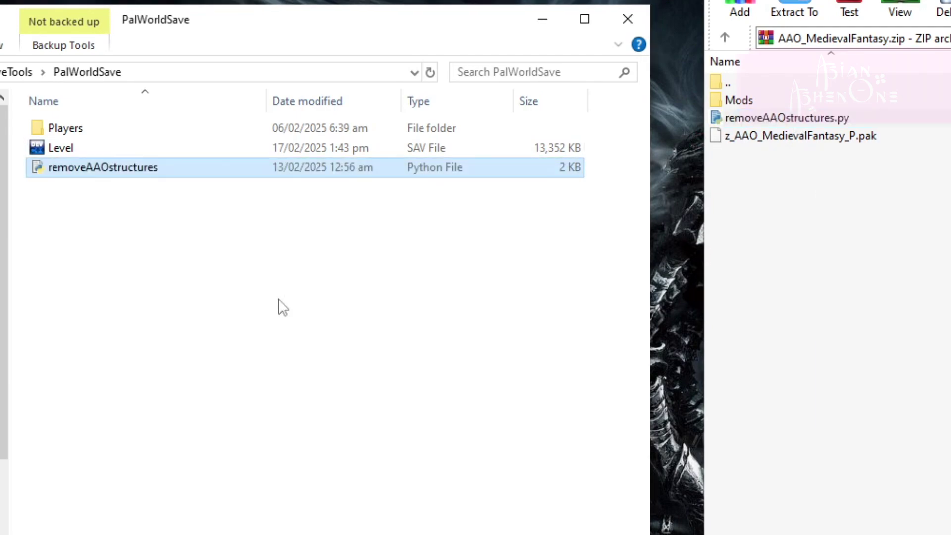
left_click(146, 234)
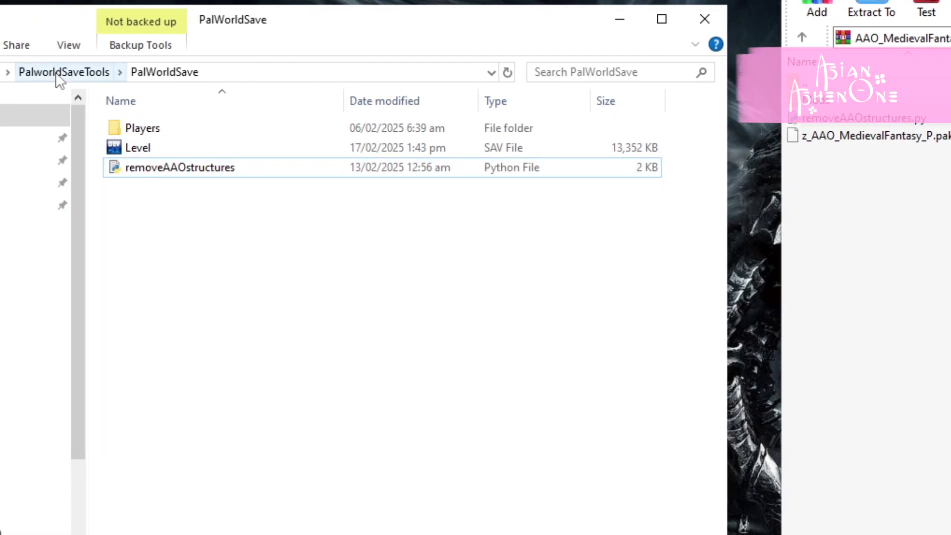
Step: Run Menu.py in PalworldSaveTools and choose option 1 to turn Level.sav into Level.json
left_click(56, 74)
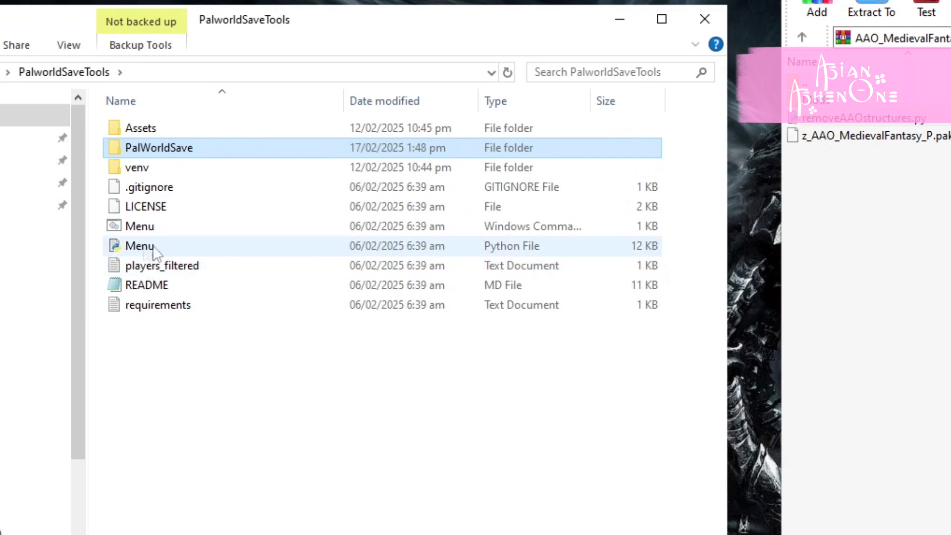
double_click(148, 247)
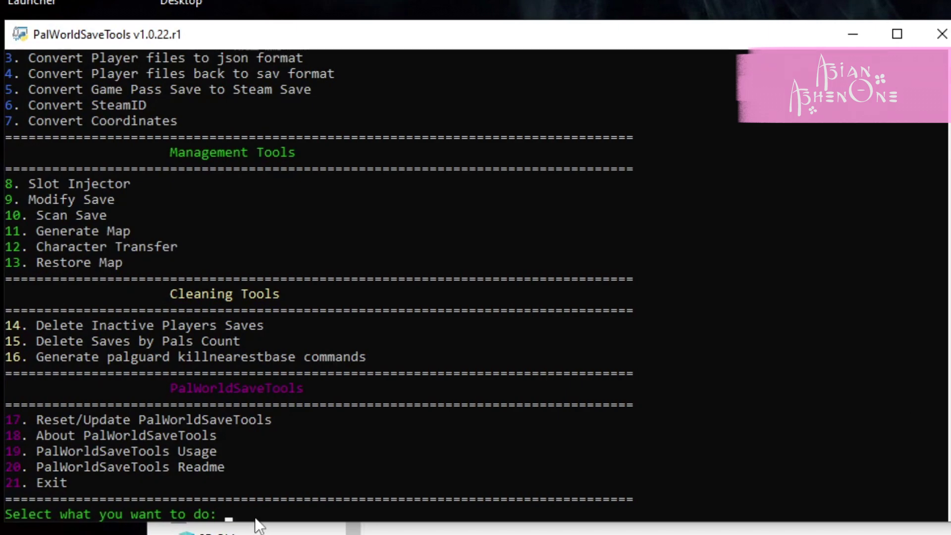
key("Return")
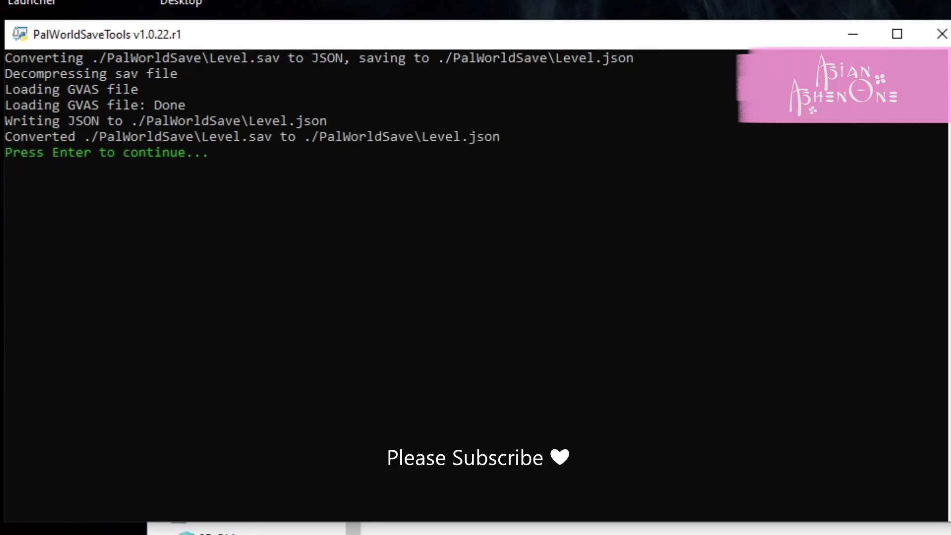
key("Return")
Step: Delete the original Level JSON and SAV files from the PalWorldSave folder
left_click(201, 127)
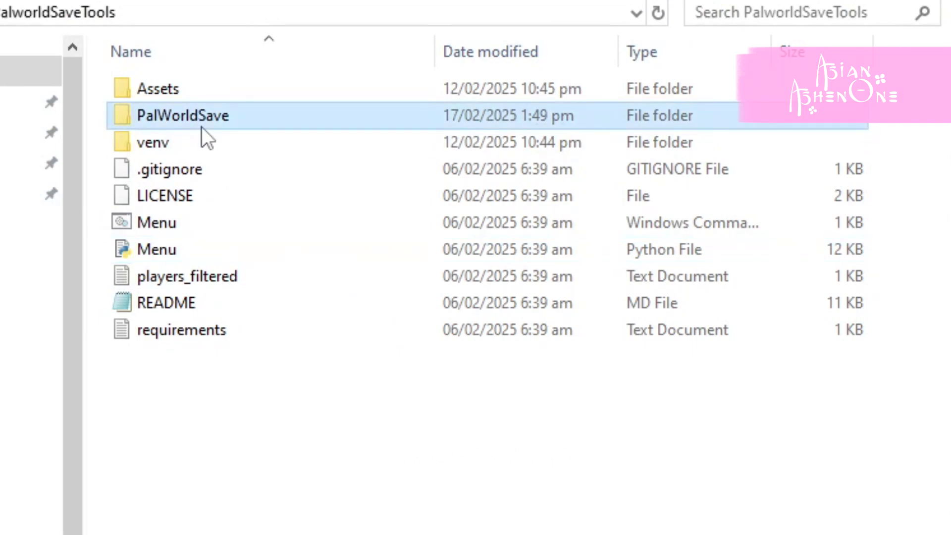
double_click(201, 127)
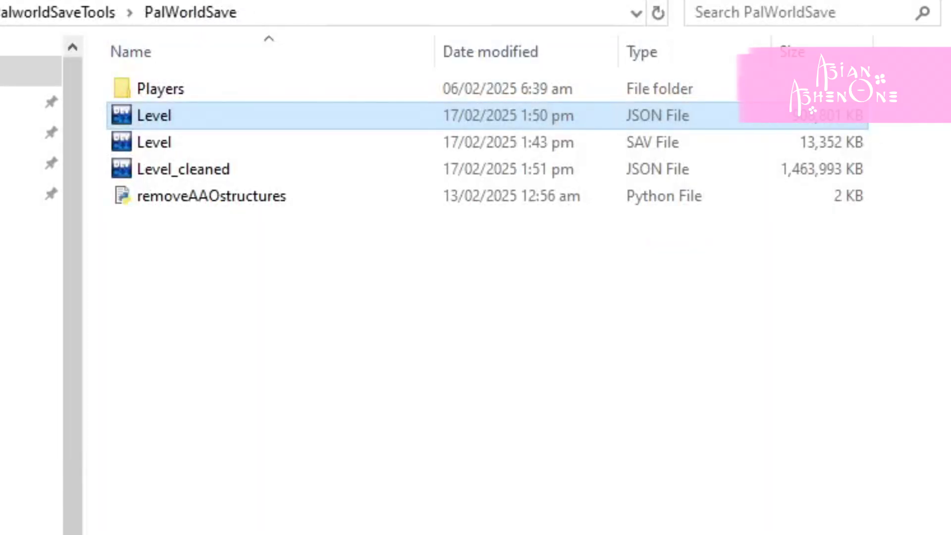
left_click(272, 284)
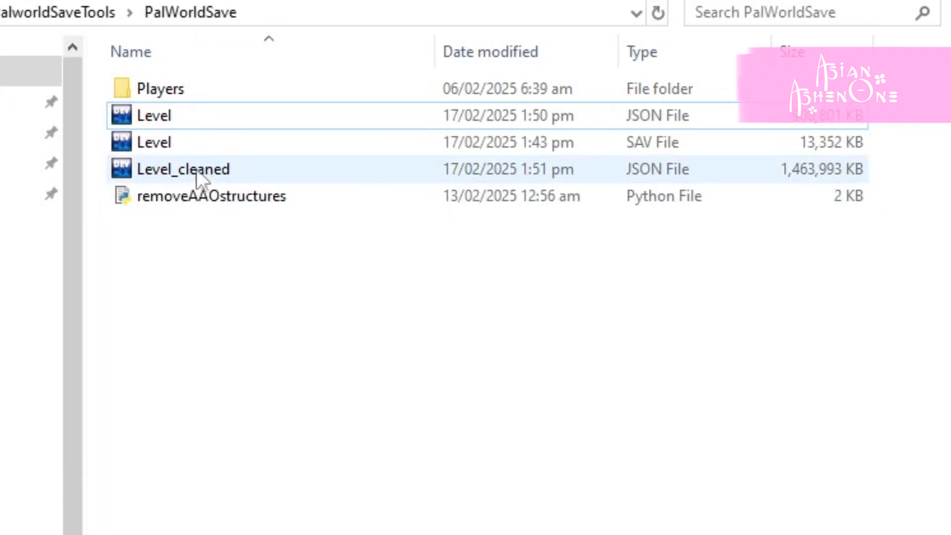
left_click(162, 146, "shift")
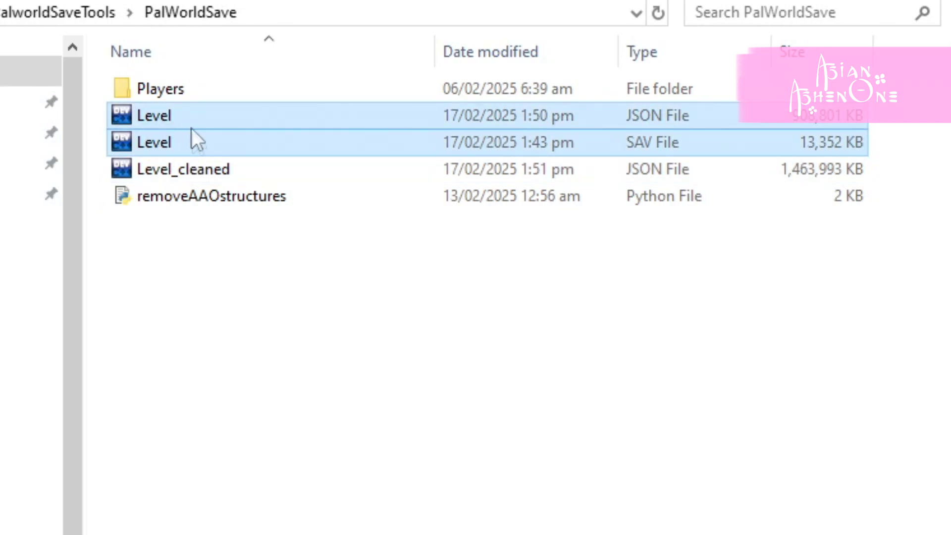
key("Delete")
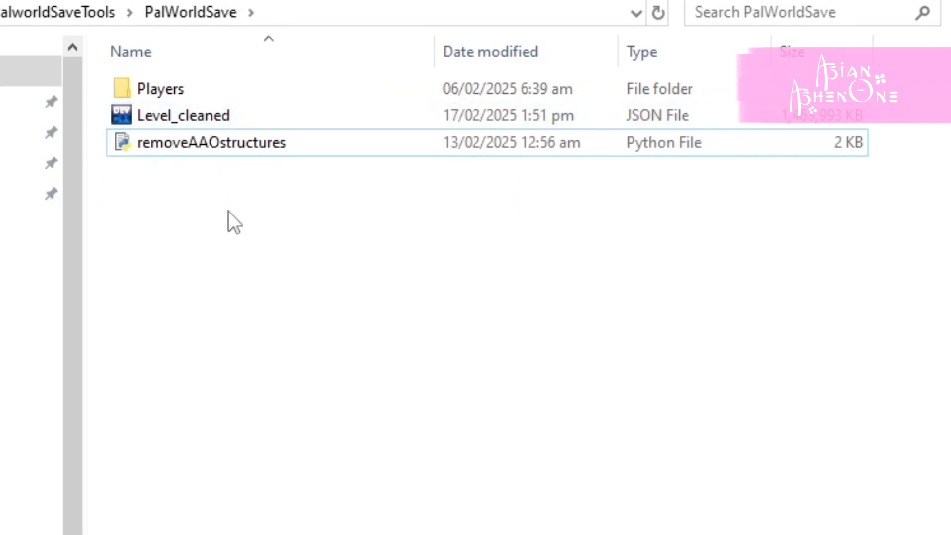
Step: Rename Level_cleaned to Level by removing the '_cleaned' suffix
left_click(166, 117)
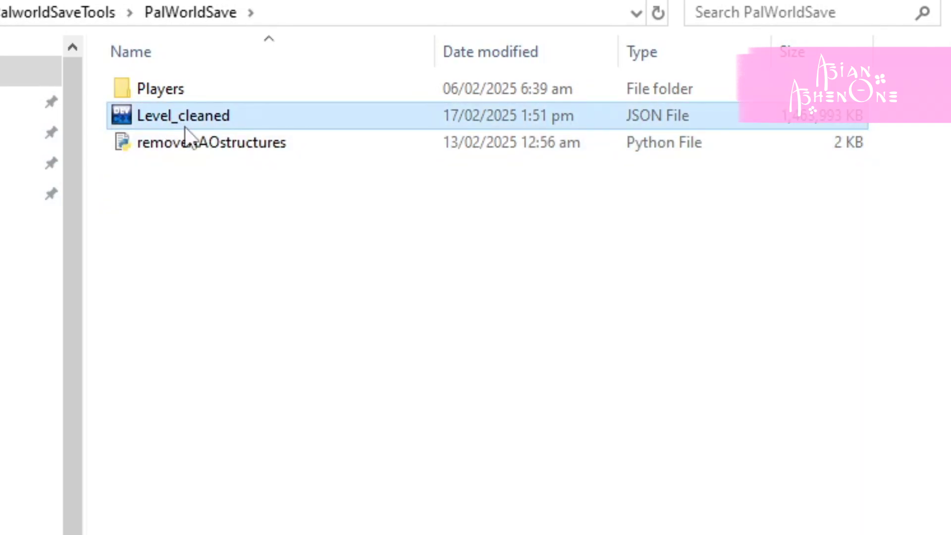
left_click(175, 116)
left_click_drag(175, 117, 266, 117)
key("BackSpace")
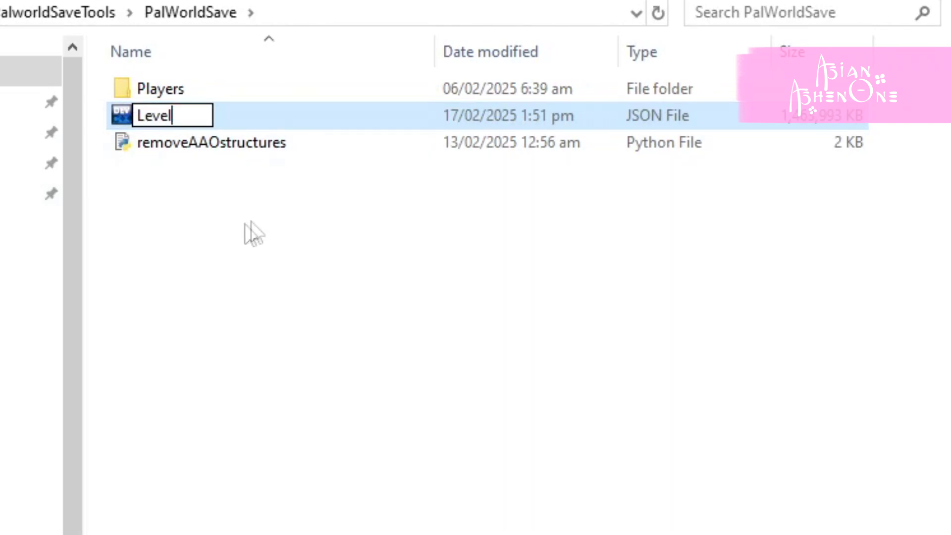
left_click(248, 229)
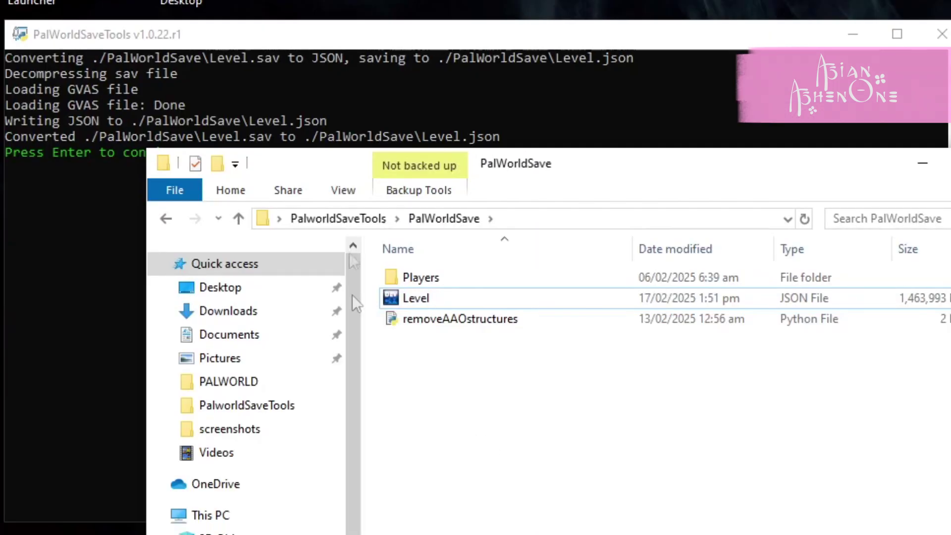
Step: Run option 2 in the save tools console to rebuild a 13,321 KB Level.sav from Level.json
left_click(240, 47)
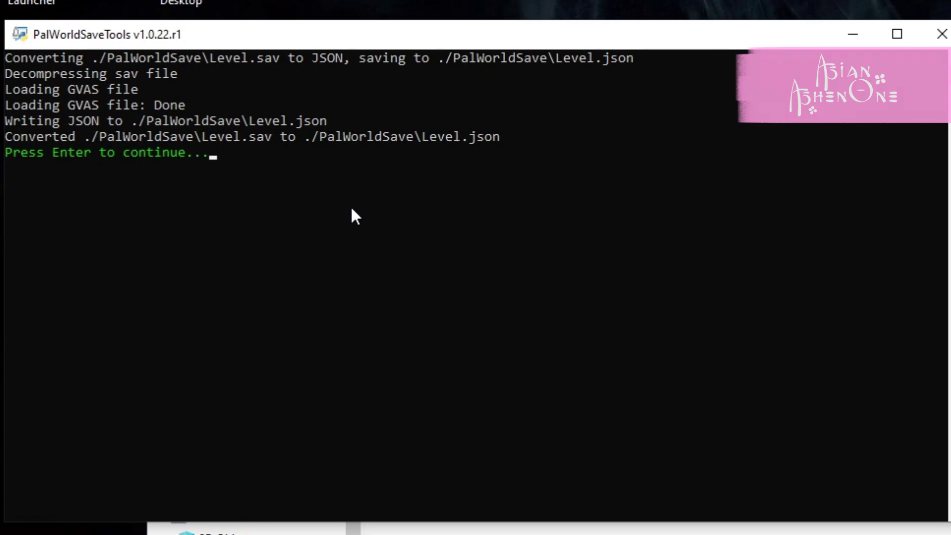
key("Return")
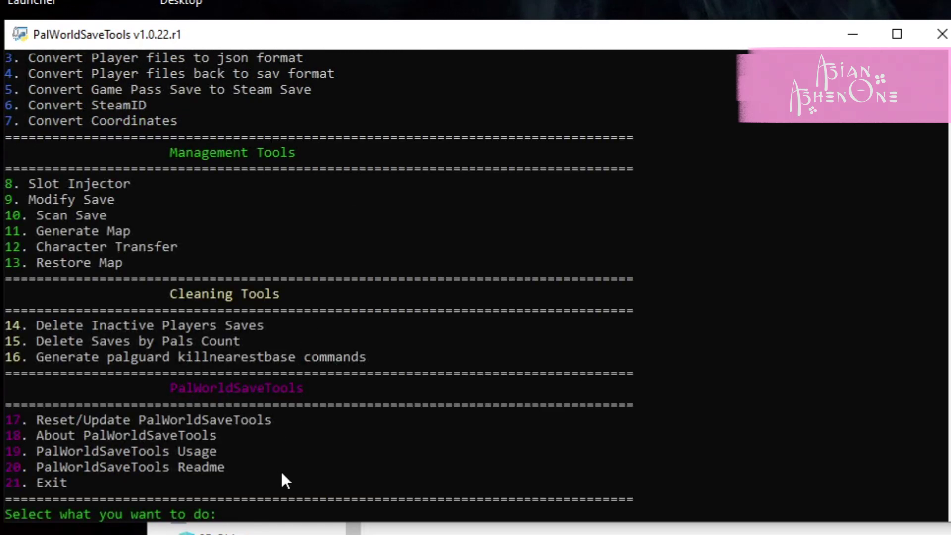
type("2")
key("Return")
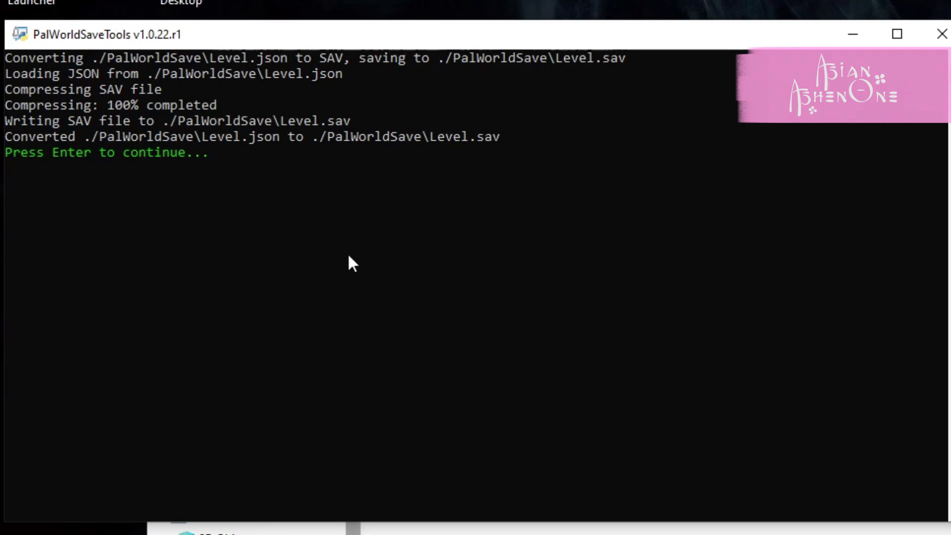
key("Return")
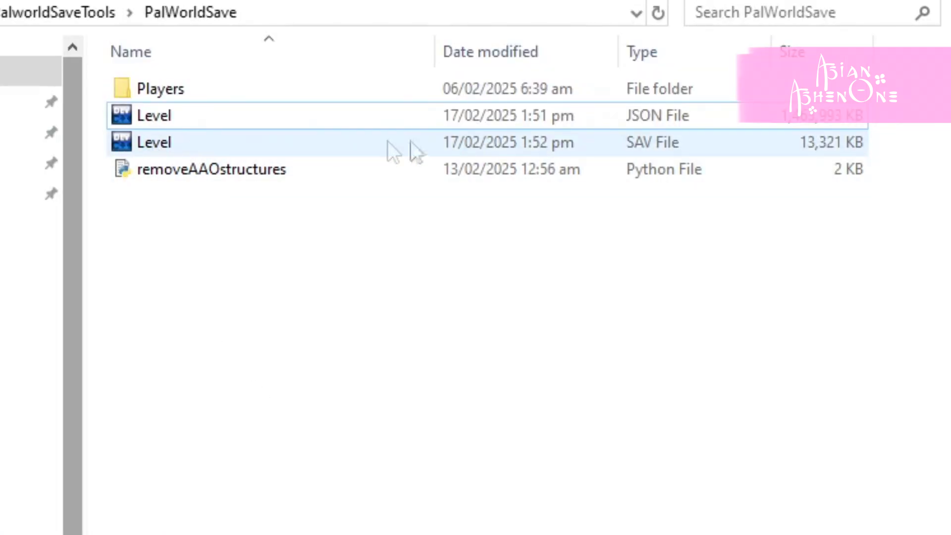
Step: Paste the new 13,321 KB Level.sav into the world's save folder, replacing the old file
left_click(641, 146)
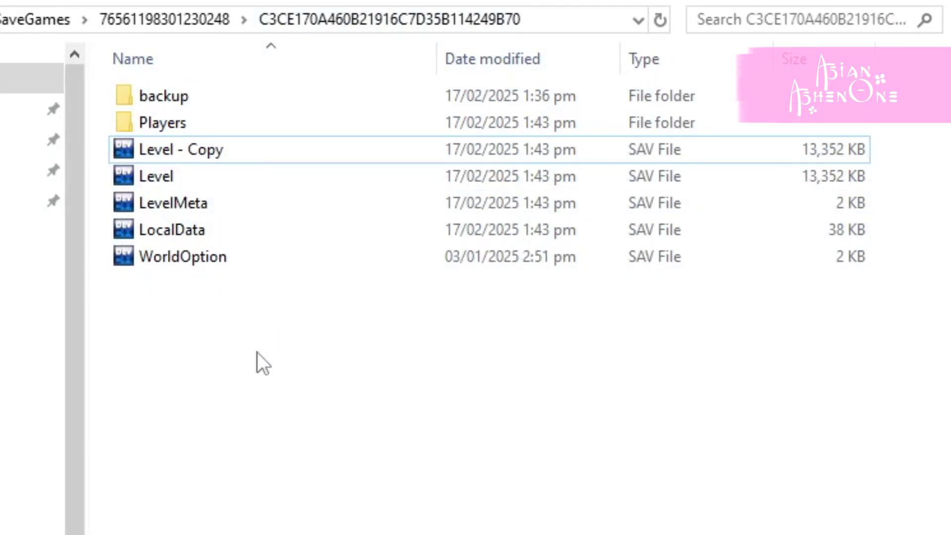
key("ctrl+v")
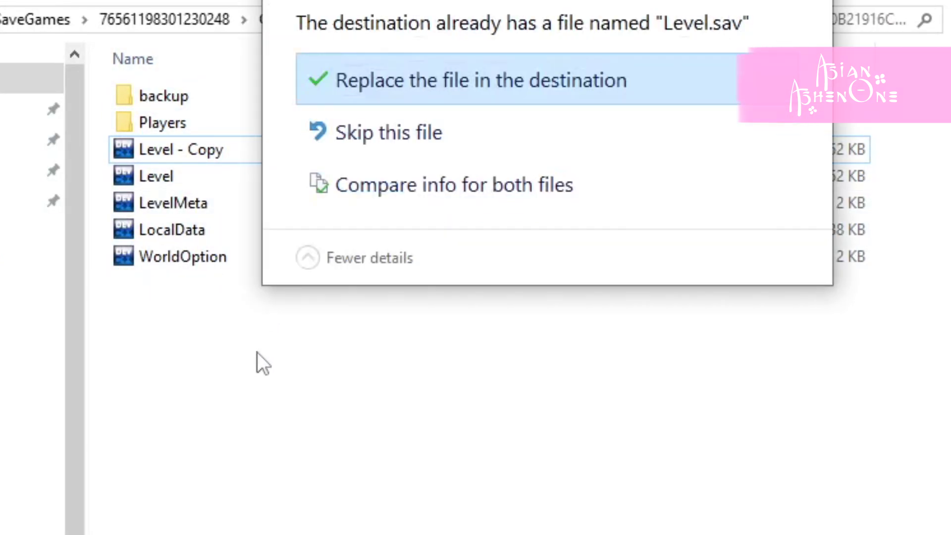
left_click(427, 78)
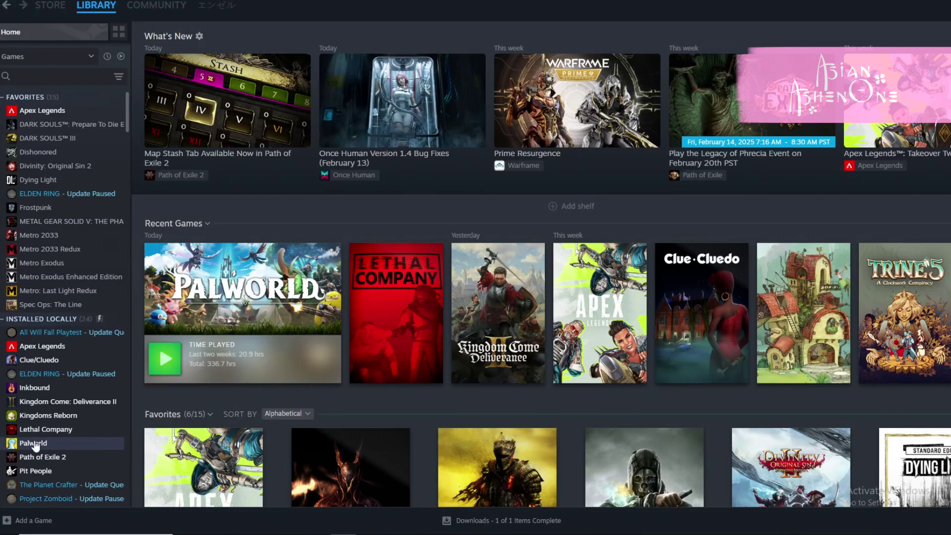
Step: Turn off Steam Cloud for Palworld, delete AAO_NewAssets_P.pak from Mods, and relaunch the game
right_click(34, 442)
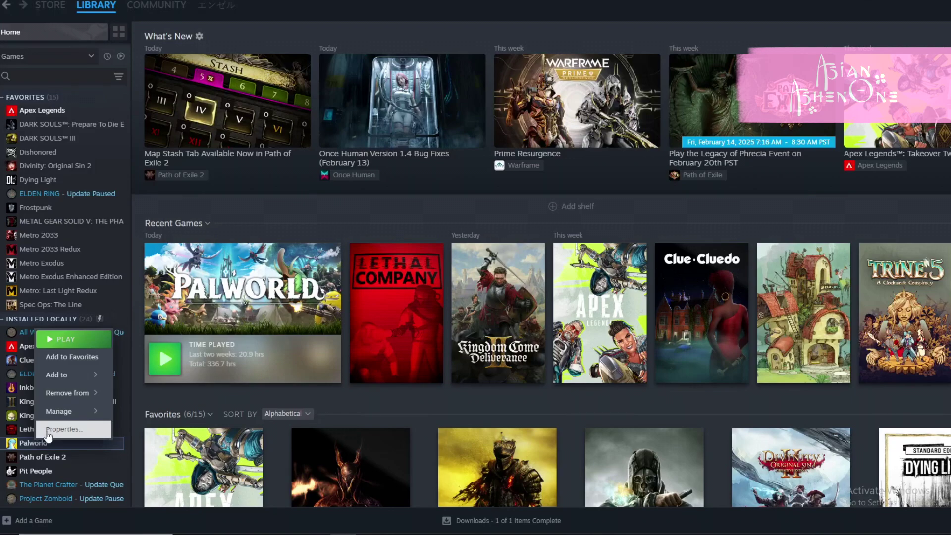
left_click(47, 433)
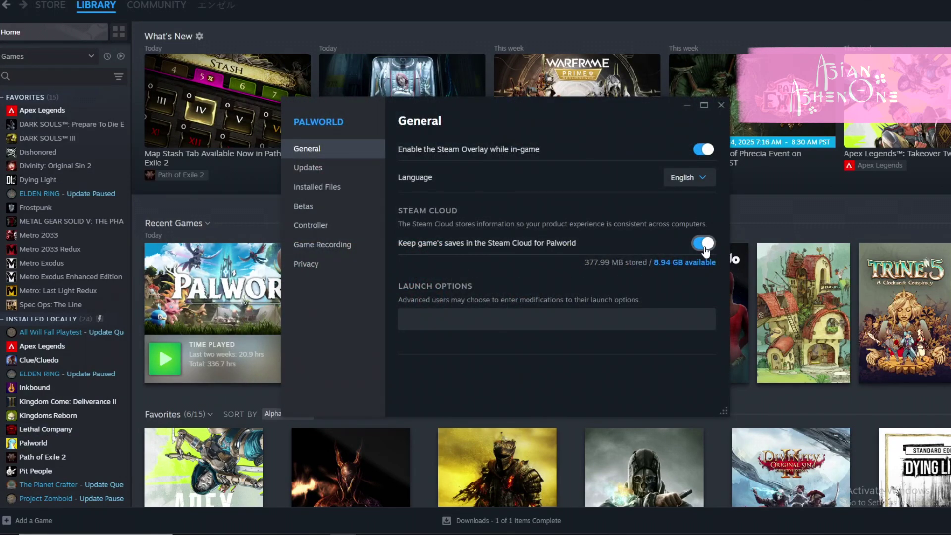
left_click(703, 243)
left_click(721, 105)
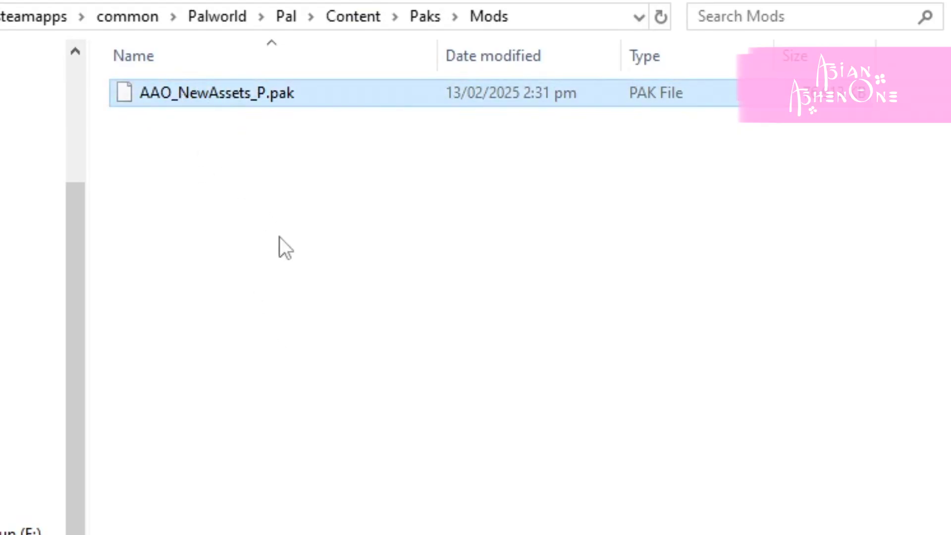
key("Delete")
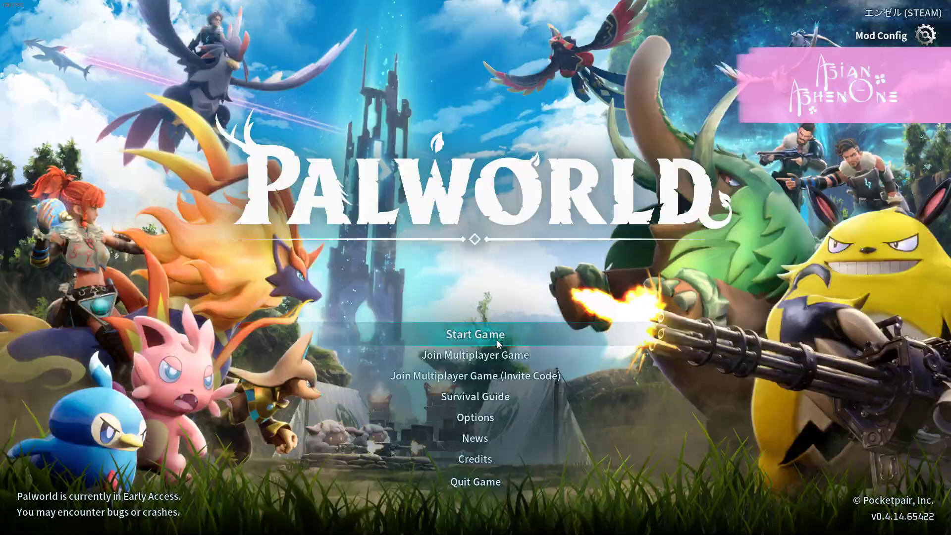
left_click(498, 340)
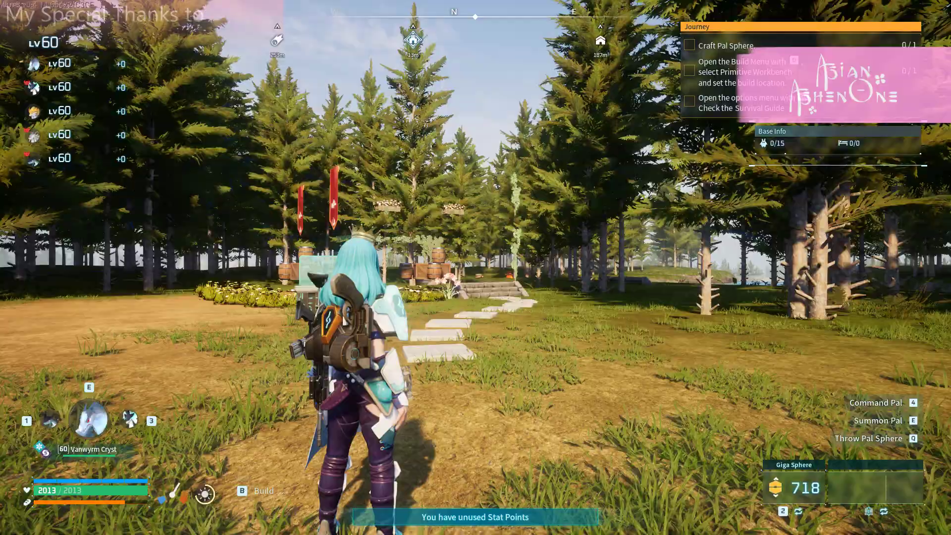
Step: Walk through the Building Island base to check that crates, barrels and banner are intact
key("w")
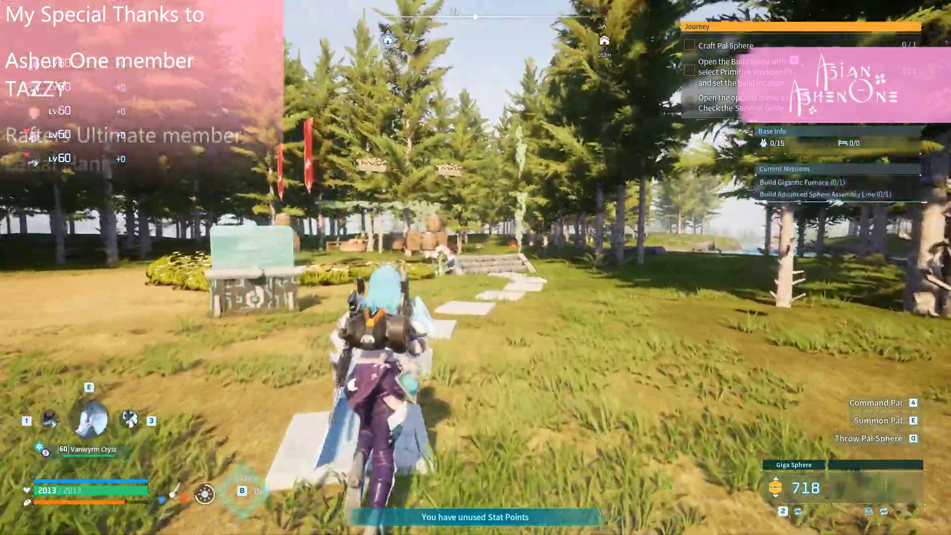
key("w")
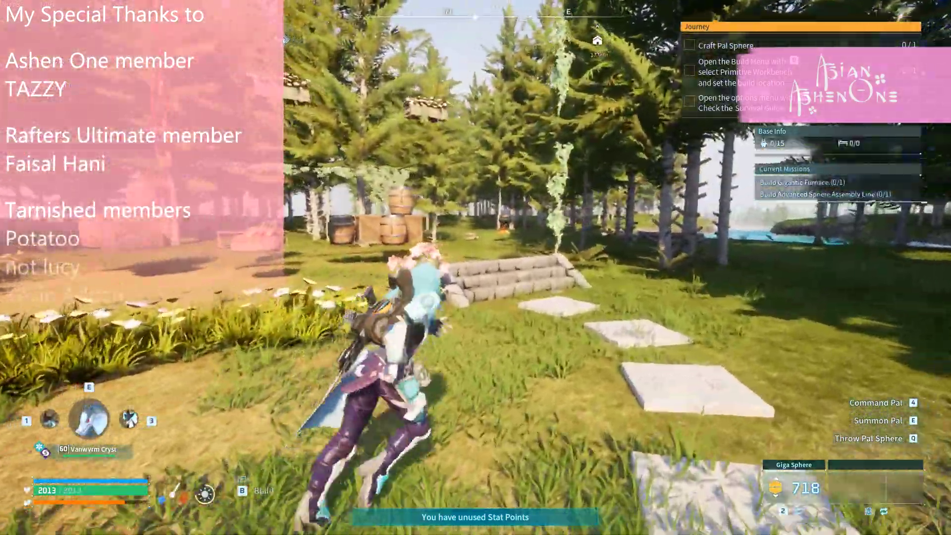
key("w")
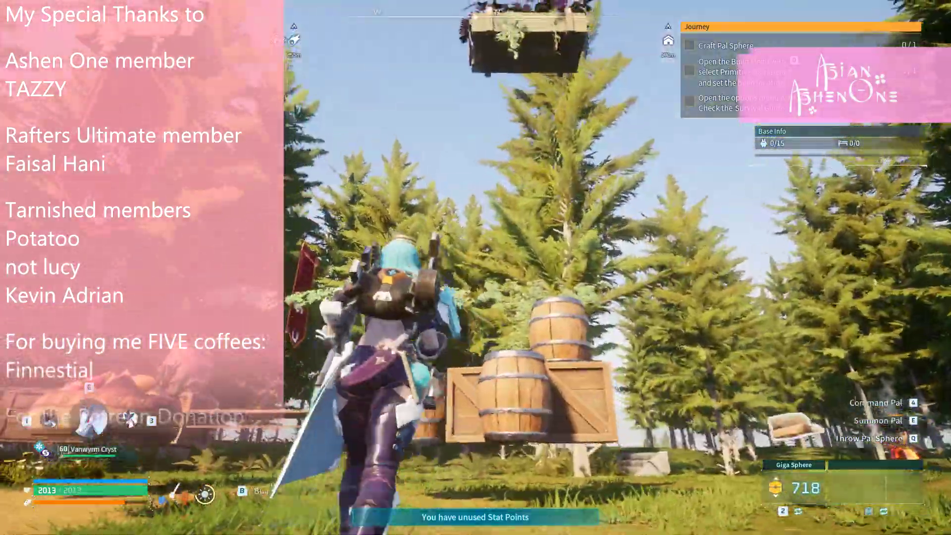
key("w")
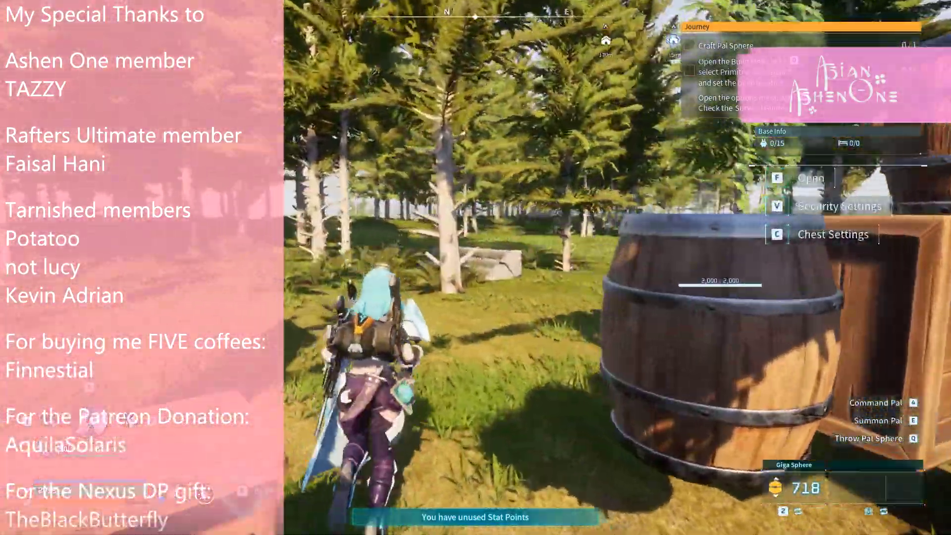
key("w")
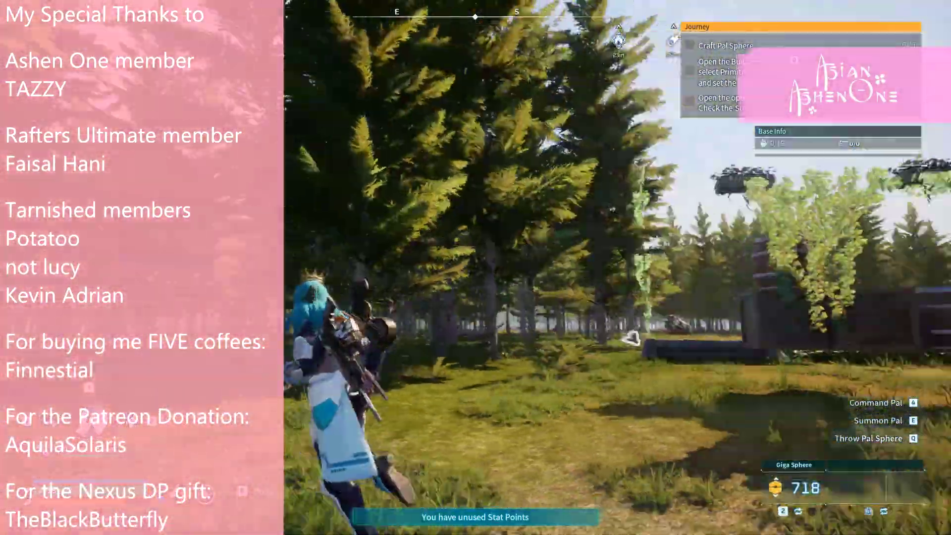
key("w")
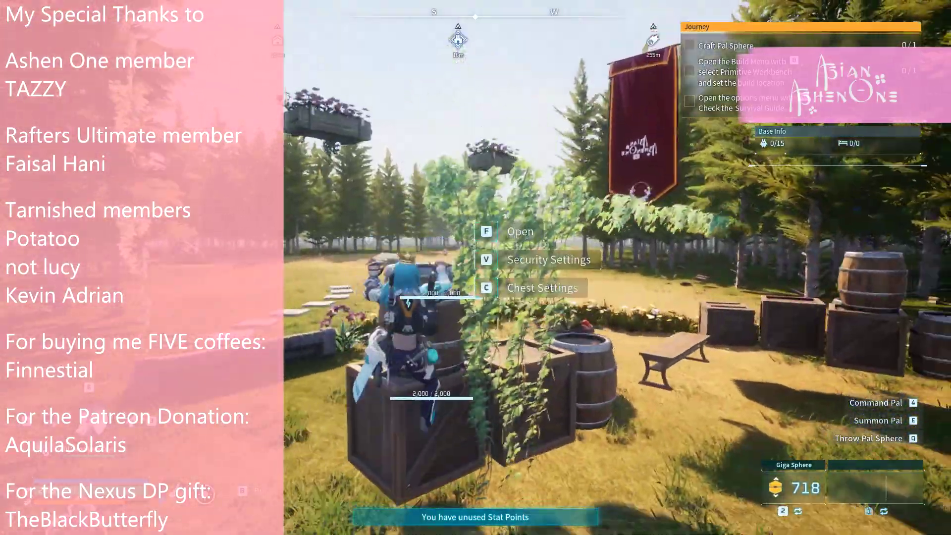